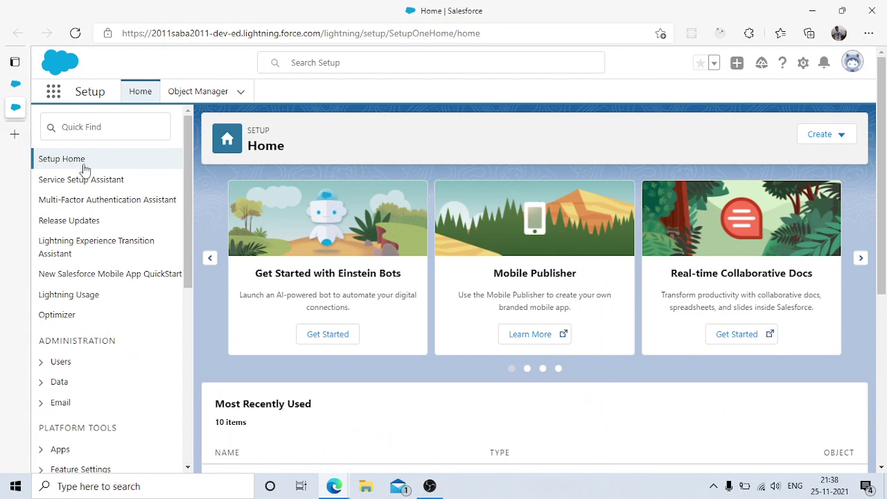
Find the Opportunity object in Object Manager and open its Fields & Relationships.
left_click(205, 95)
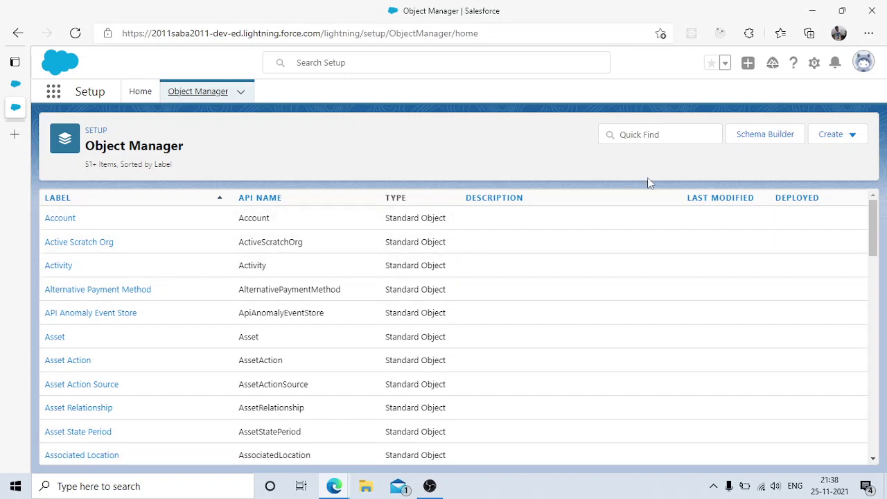
left_click(638, 136)
type("opportu")
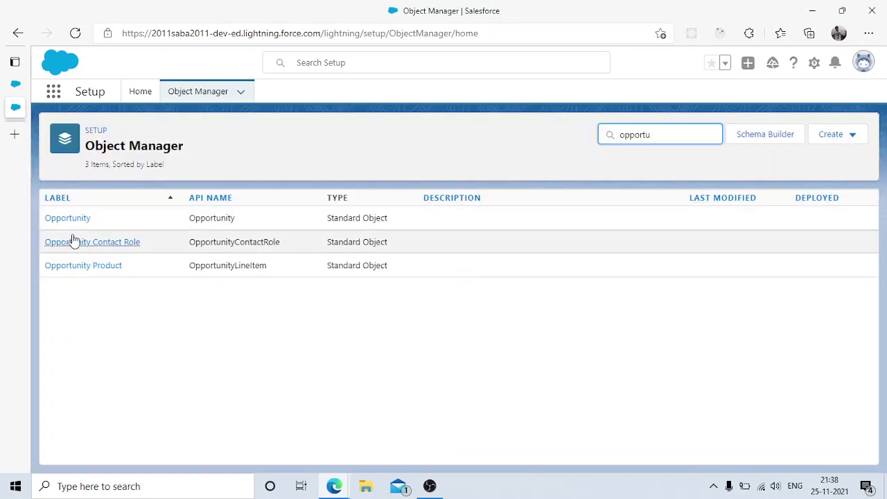
left_click(75, 222)
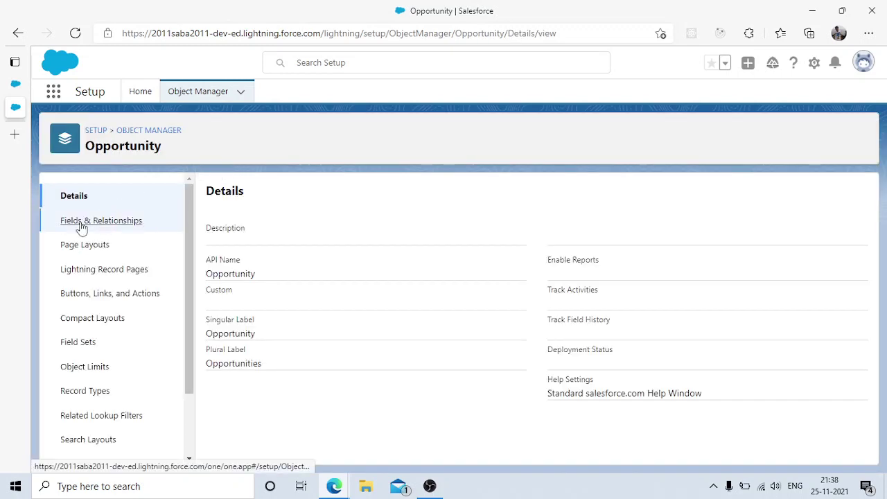
left_click(81, 227)
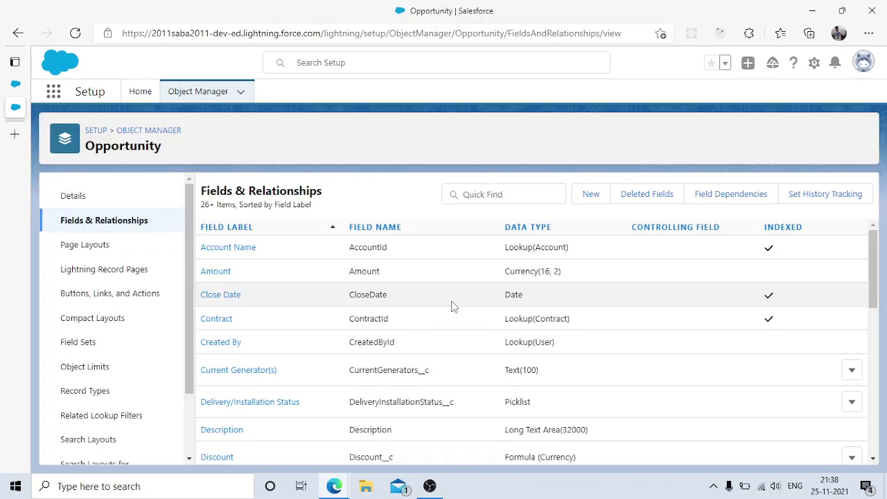
Start a new custom field on the Opportunity object with the Date data type and proceed to its details.
left_click(593, 200)
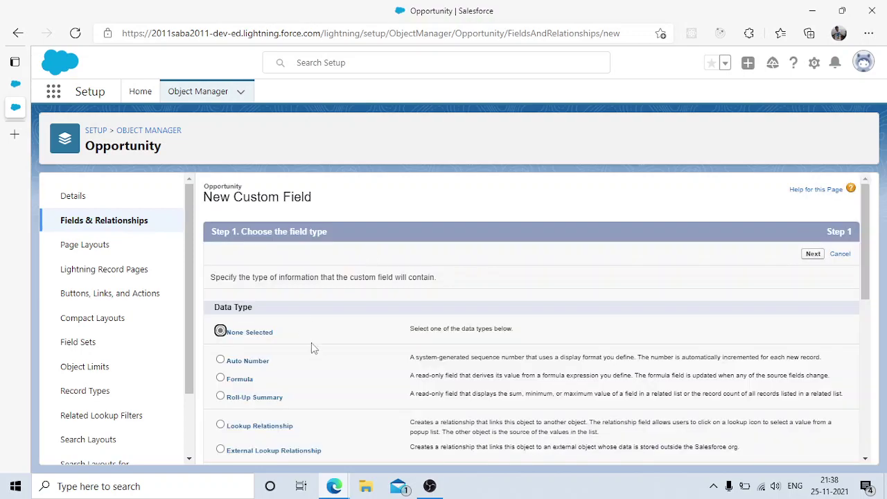
scroll(483, 305, "down", 2)
scroll(483, 305, "down", 1)
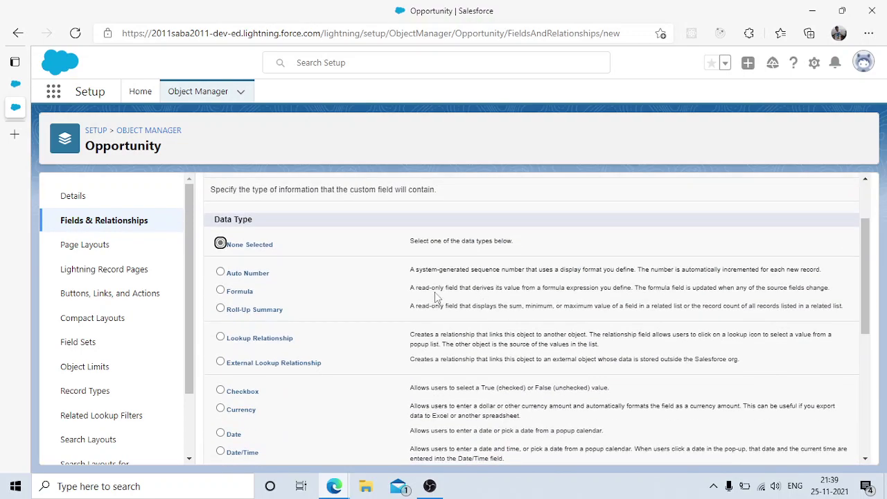
scroll(306, 290, "down", 3)
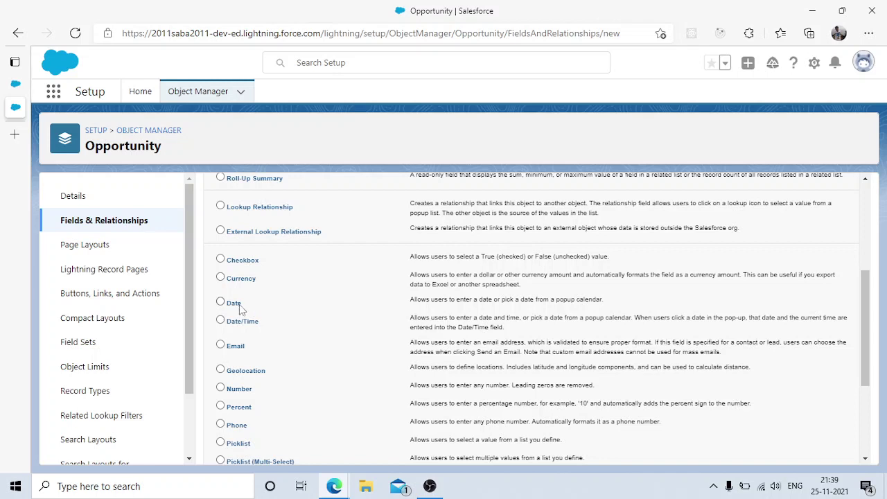
left_click(235, 309)
scroll(534, 318, "down", 3)
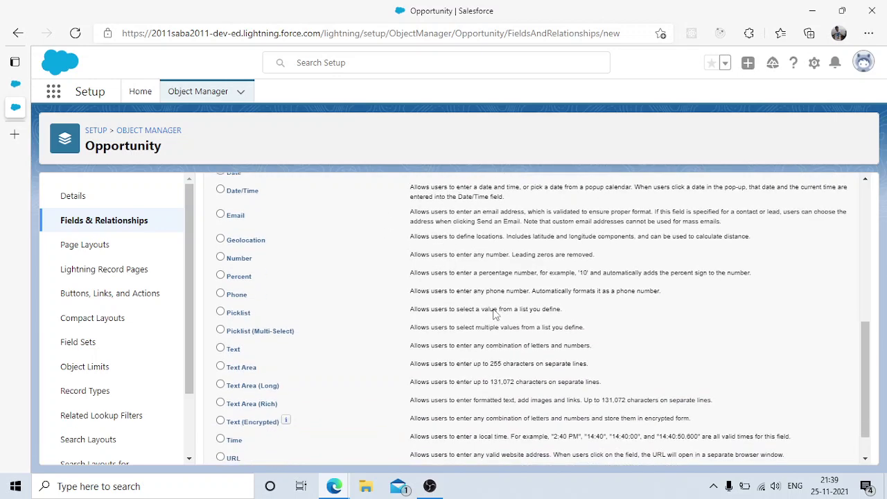
left_click(812, 448)
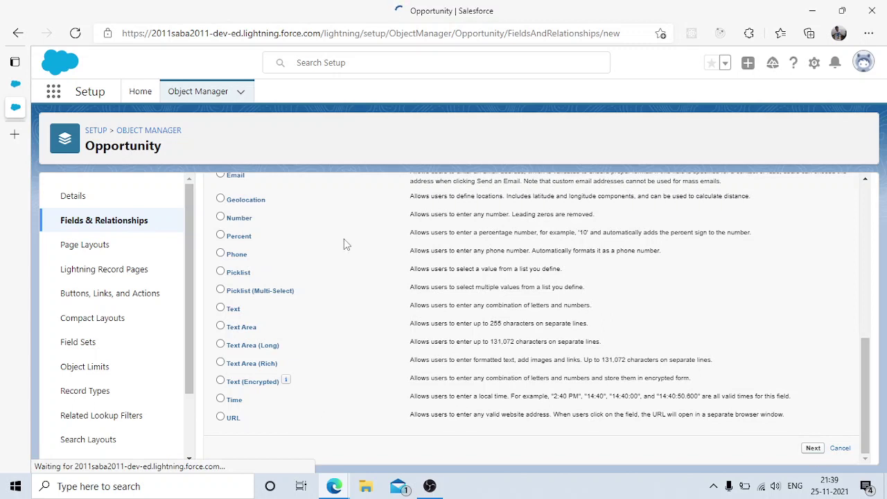
Label the new date field "Qualified On" with the field name Qualified_On.
left_click(362, 280)
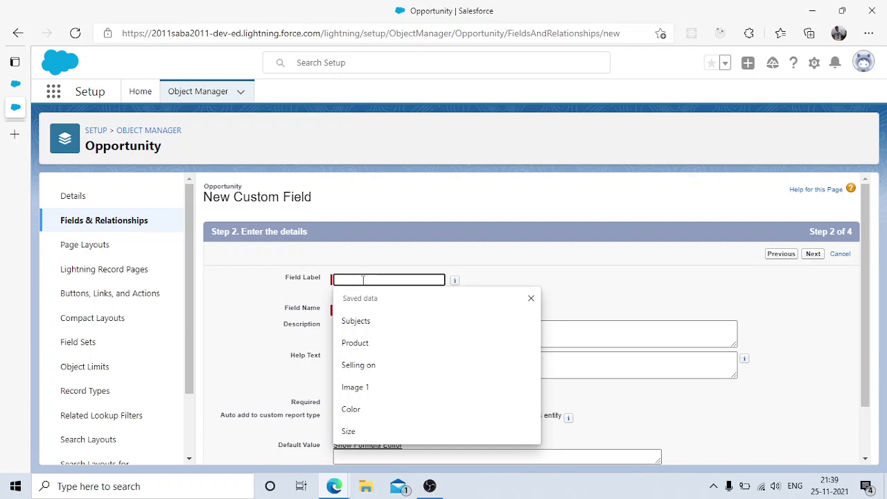
type("Qualifi")
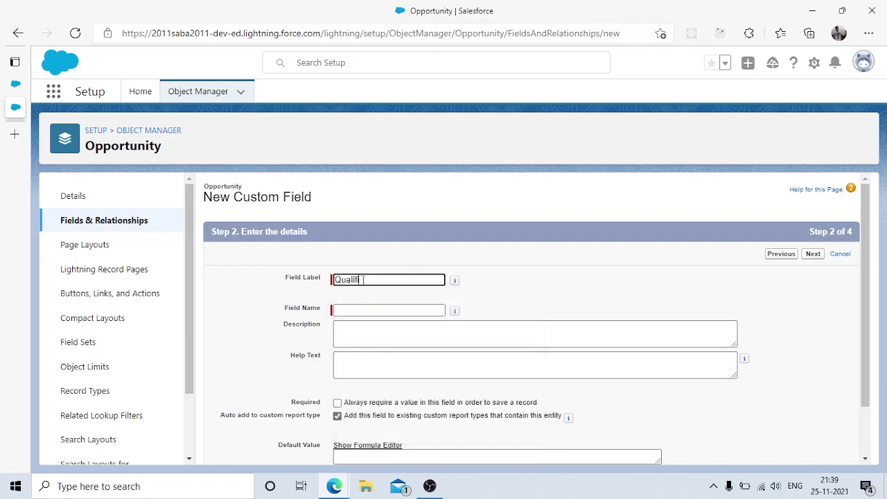
type("ed on")
key("Left")
key("BackSpace")
type("O")
left_click(365, 309)
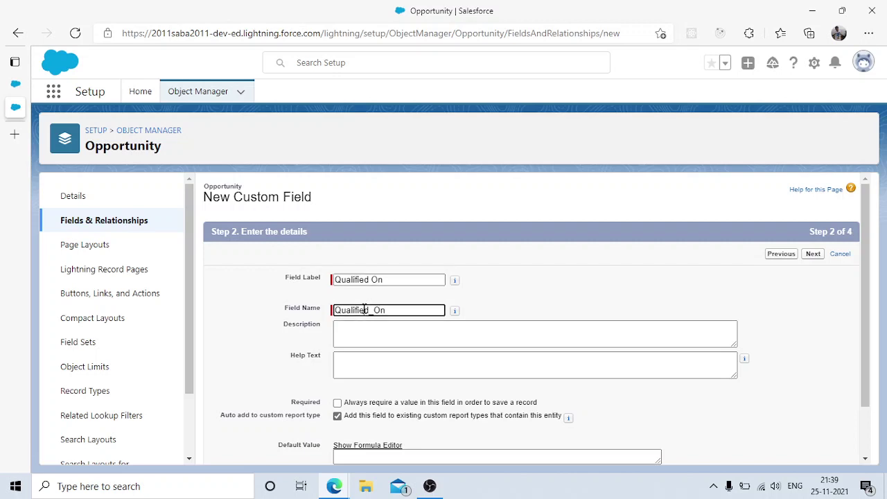
left_click(524, 305)
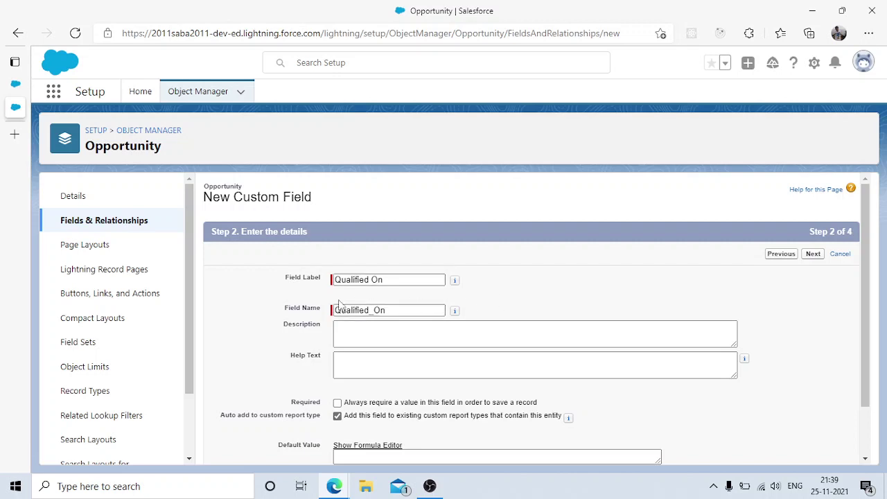
Enter "Gets the first occurance of Stage update to Qualification" as both description and help text, and proceed to field-level security.
left_click(383, 336)
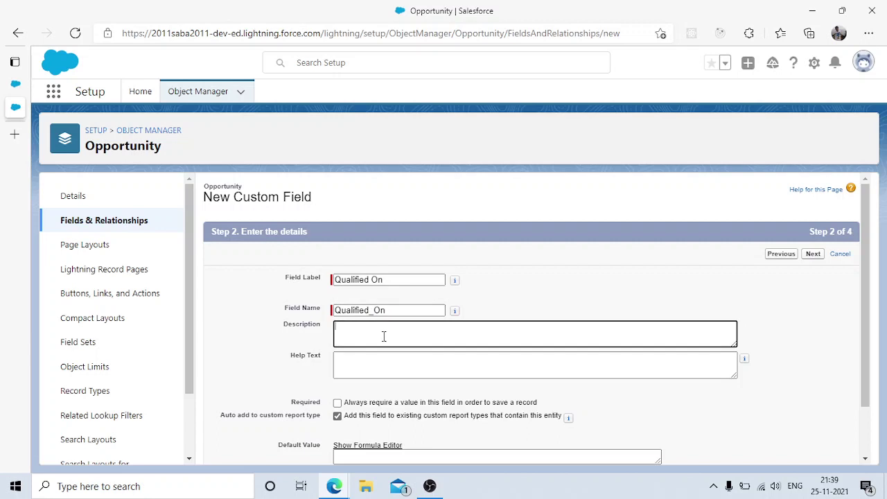
type("Gets the first occurance of")
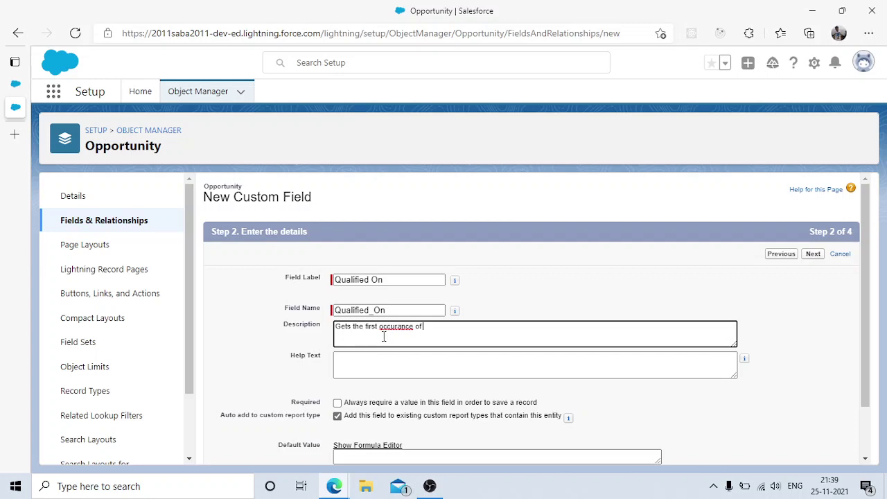
type(" U Stage update to Qualification")
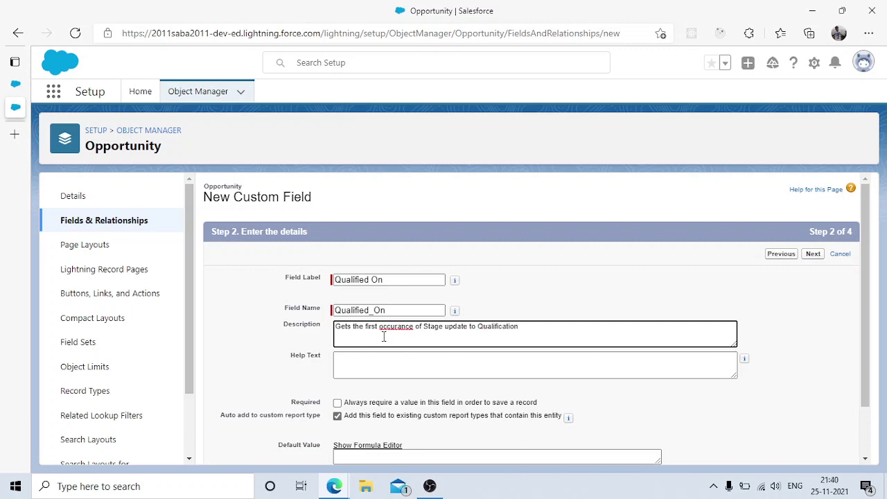
key("ctrl+a")
key("ctrl+c")
key("Tab")
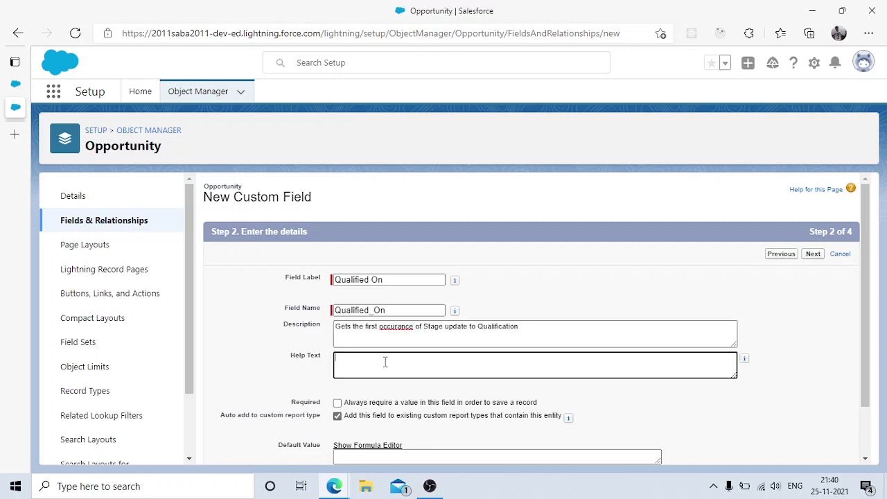
key("ctrl+v")
scroll(435, 345, "down", 2)
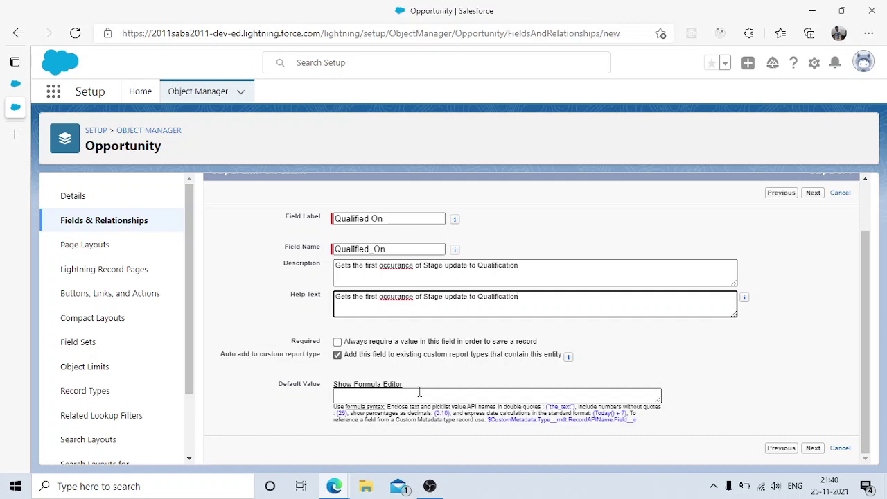
scroll(478, 369, "up", 1)
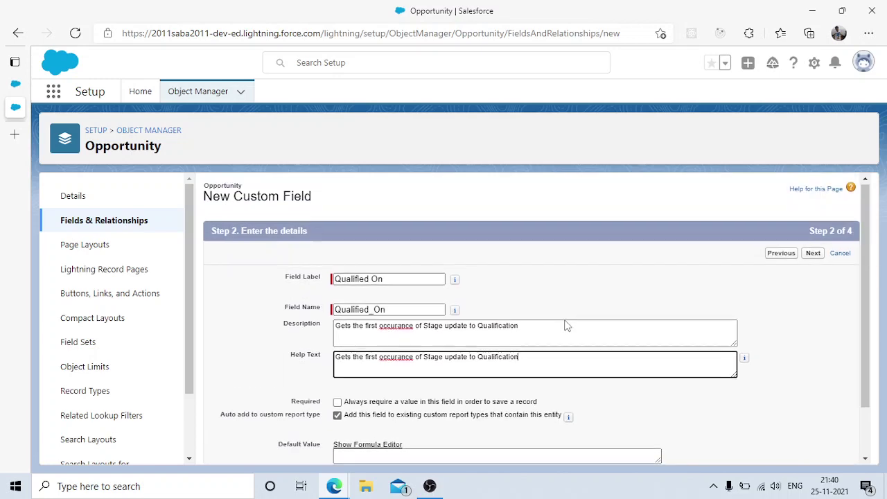
scroll(535, 370, "down", 1)
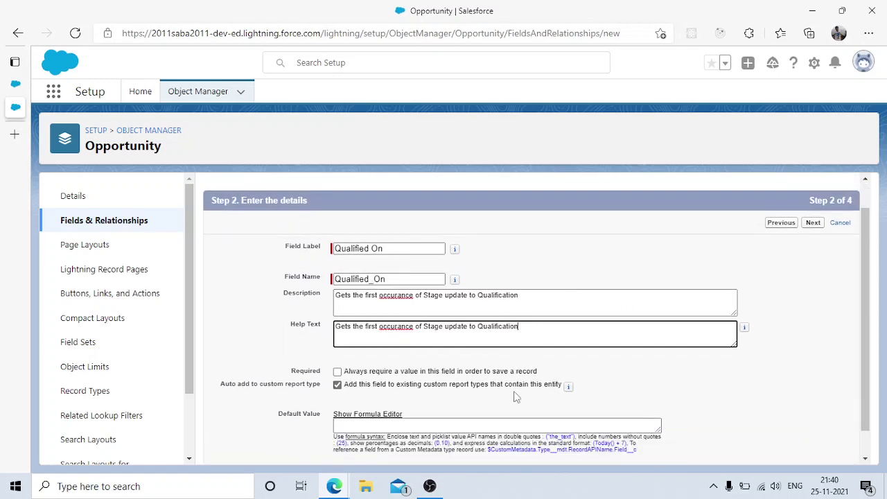
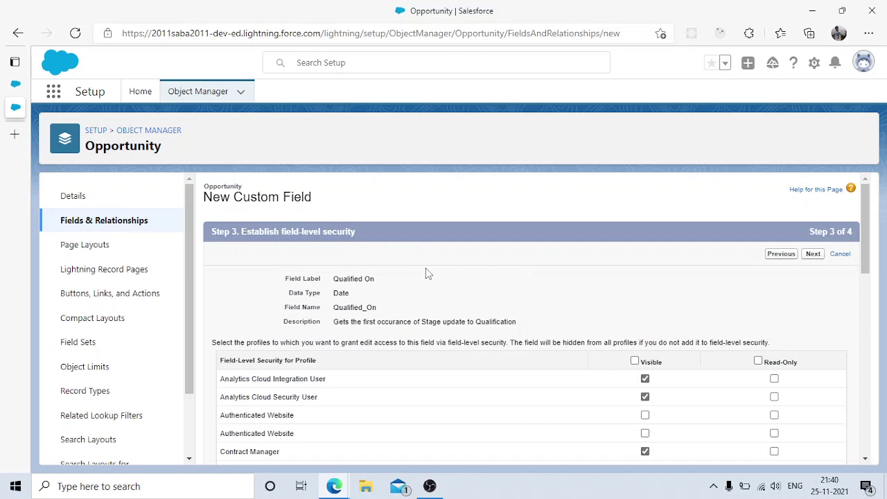
Make the Qualified On field visible for all profiles and save it with all Opportunity page layouts included.
scroll(457, 277, "down", 3)
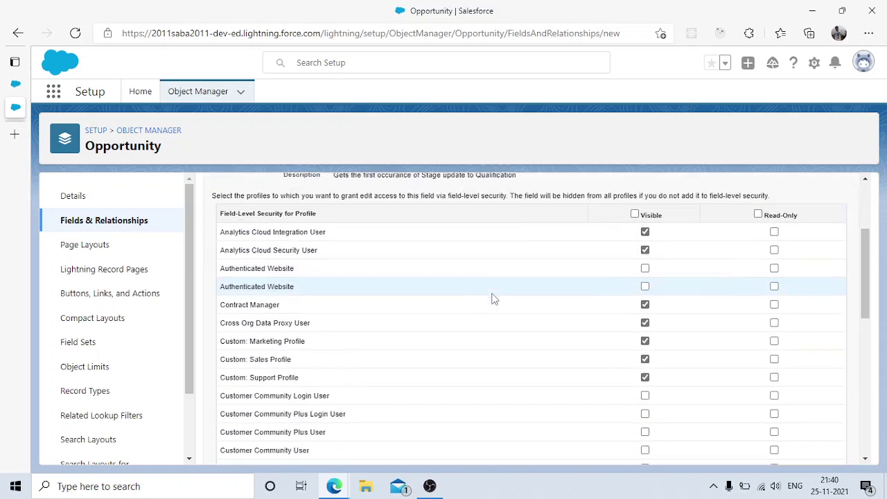
scroll(408, 319, "up", 2)
scroll(378, 303, "down", 1)
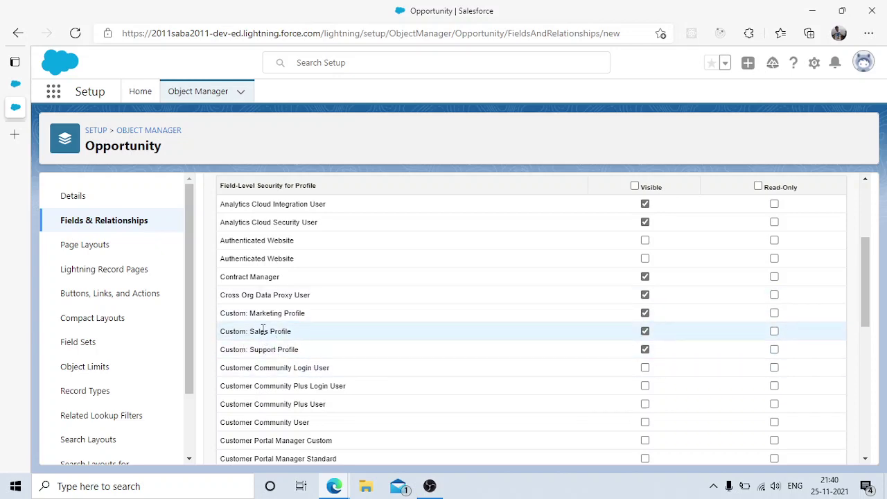
left_click(635, 186)
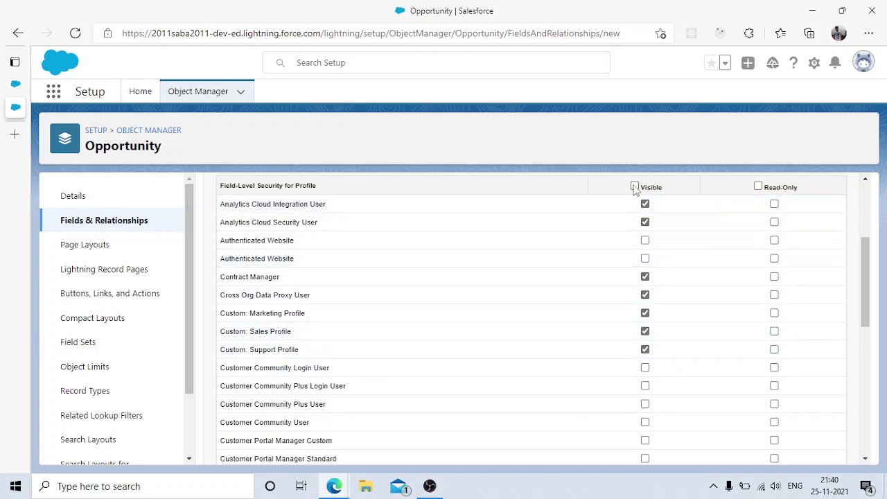
scroll(541, 280, "up", 3)
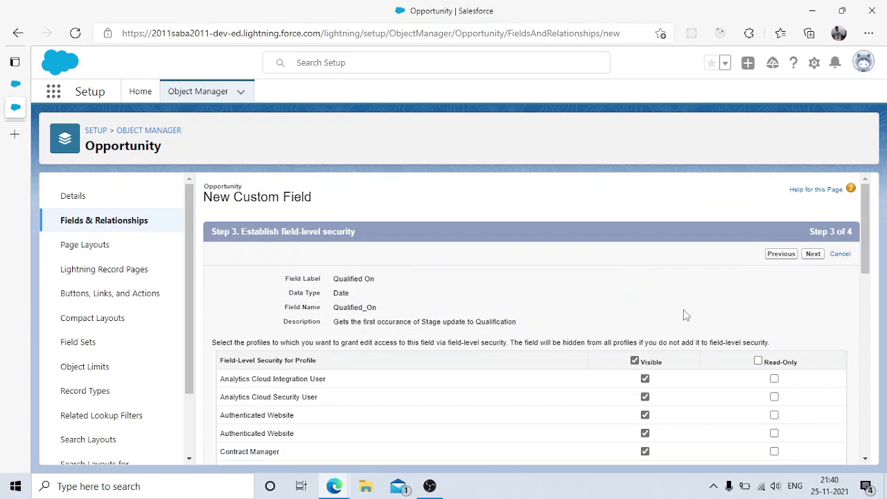
left_click(814, 255)
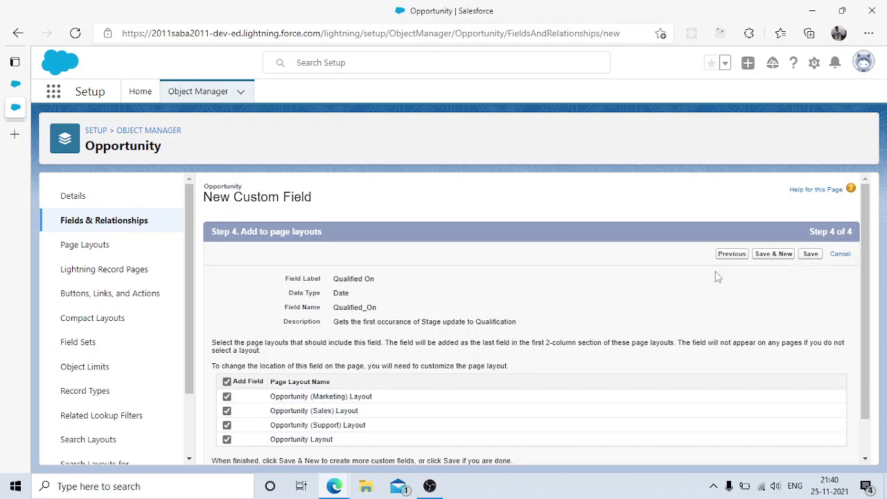
scroll(700, 284, "down", 1)
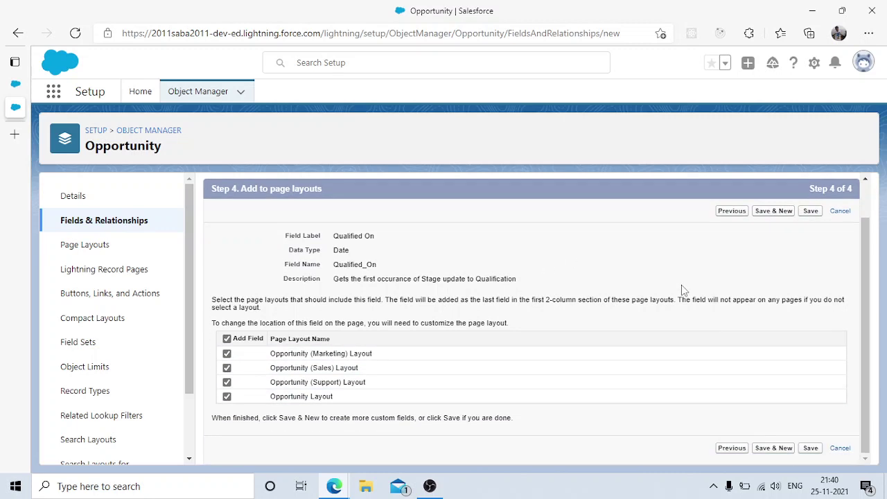
left_click(812, 215)
Open the ABC infotec- opportunity's details in the Sales app and check the Qualified On field, leaving its edit mode without saving.
mouse_move(4, 127)
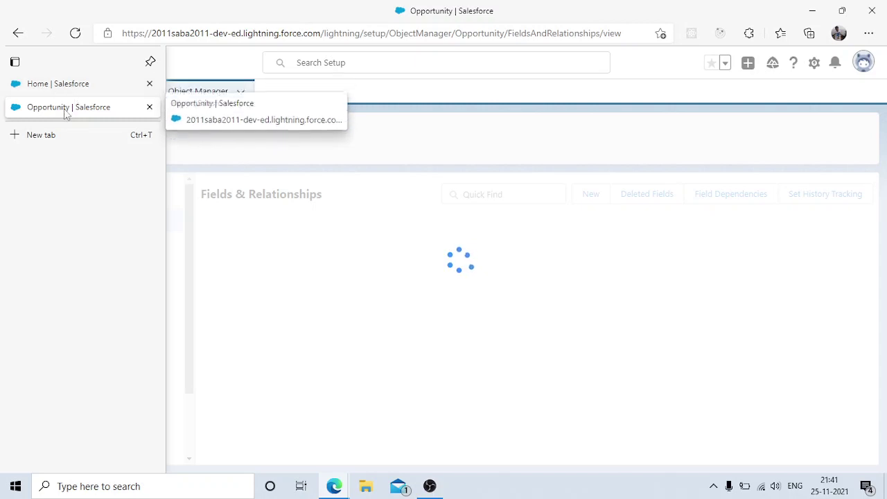
left_click(66, 92)
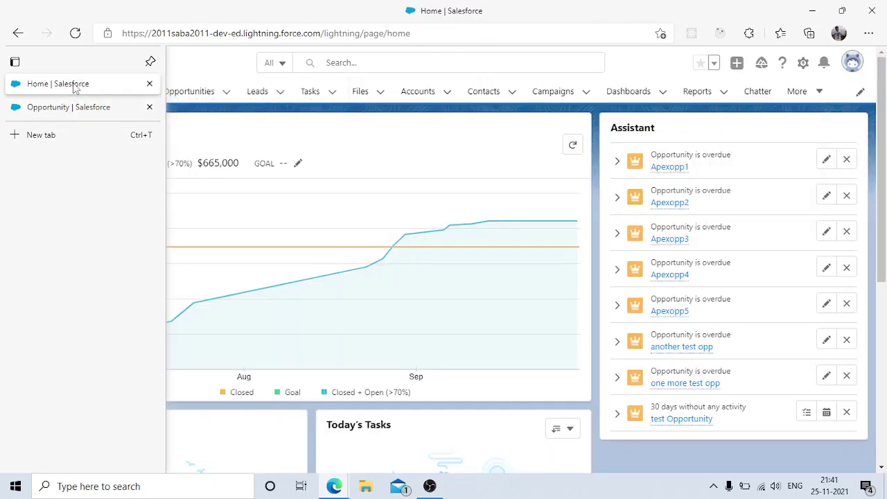
left_click(227, 93)
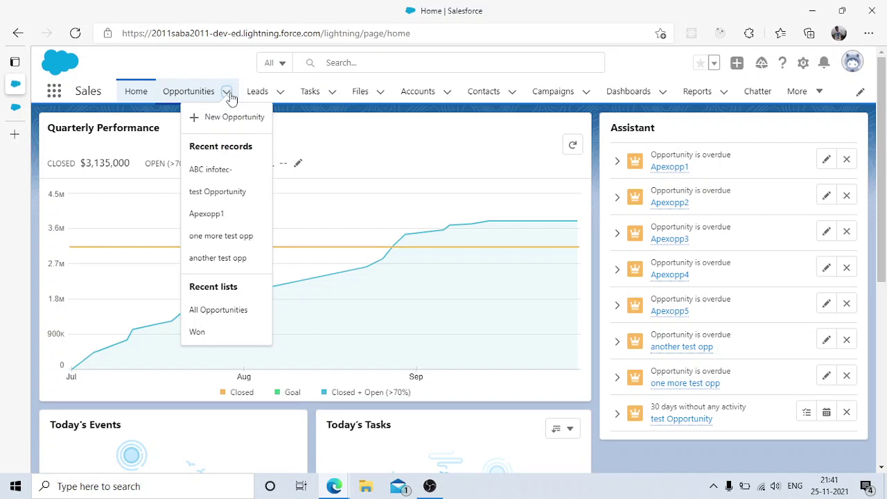
left_click(223, 170)
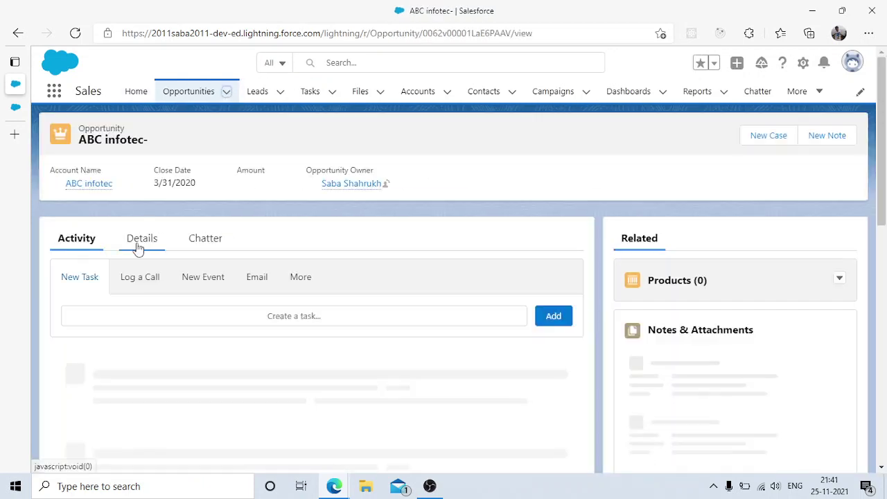
left_click(138, 247)
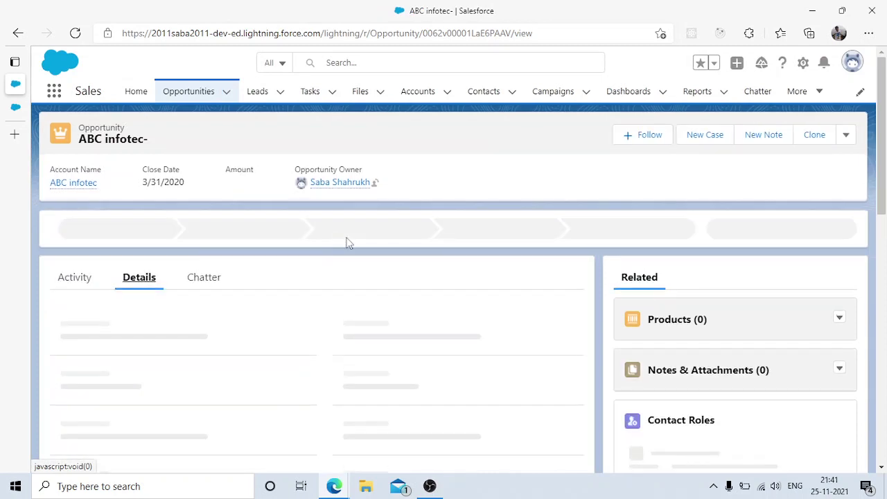
scroll(349, 246, "down", 5)
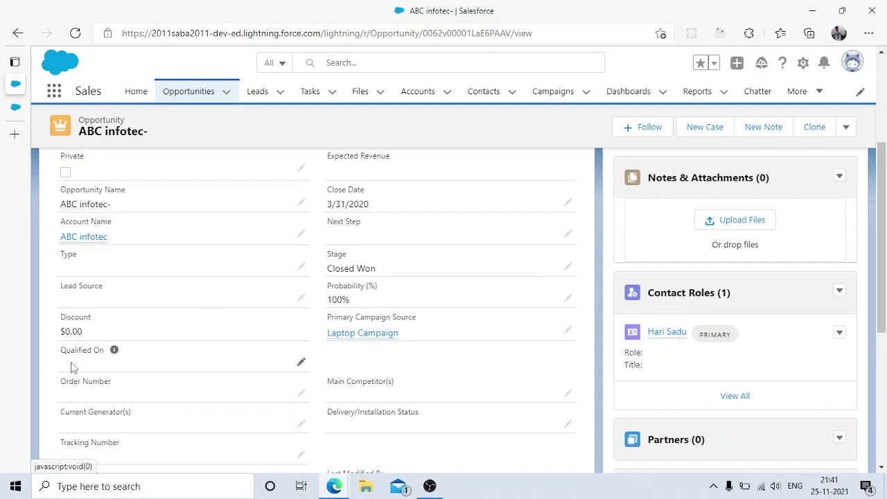
left_click(301, 361)
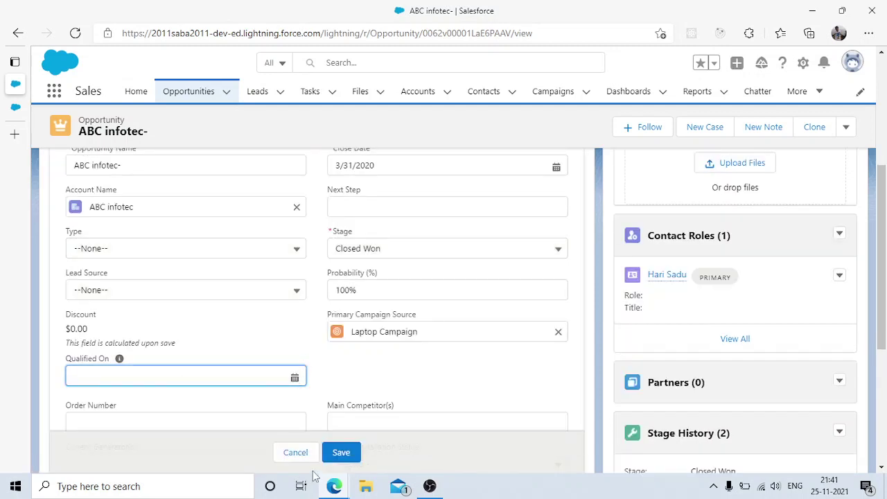
left_click(295, 453)
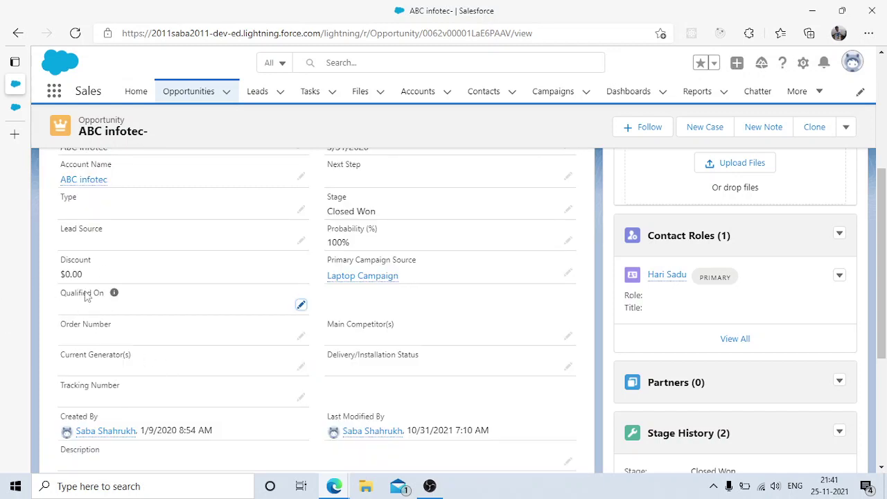
Return to Setup, search for "workflow", and open the Workflow Rules list past its introduction page.
left_click(9, 113)
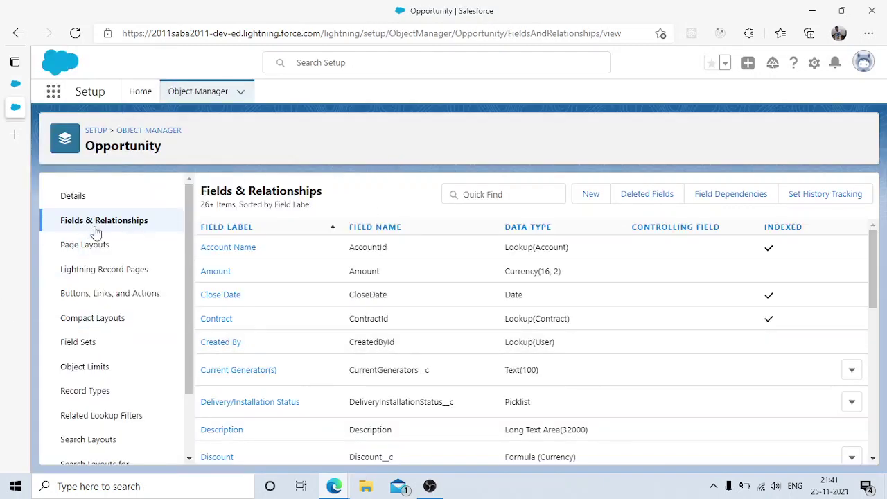
left_click(139, 97)
left_click(108, 126)
type("wo")
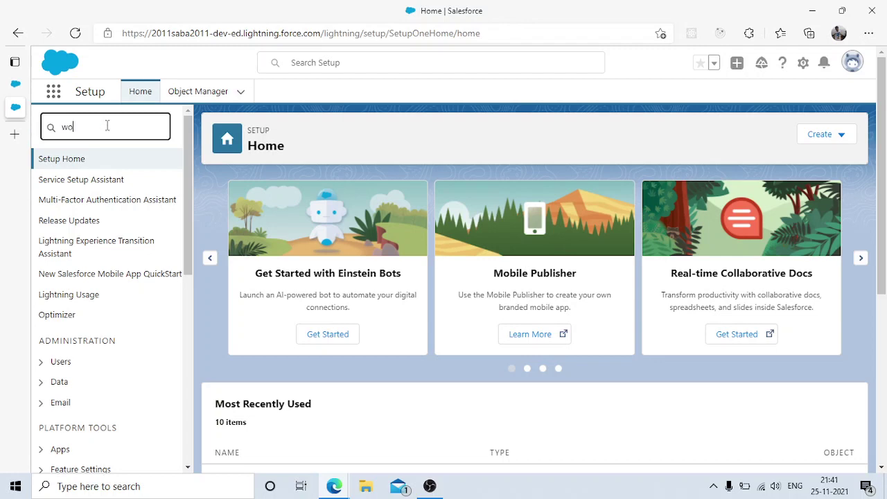
type("rkflow")
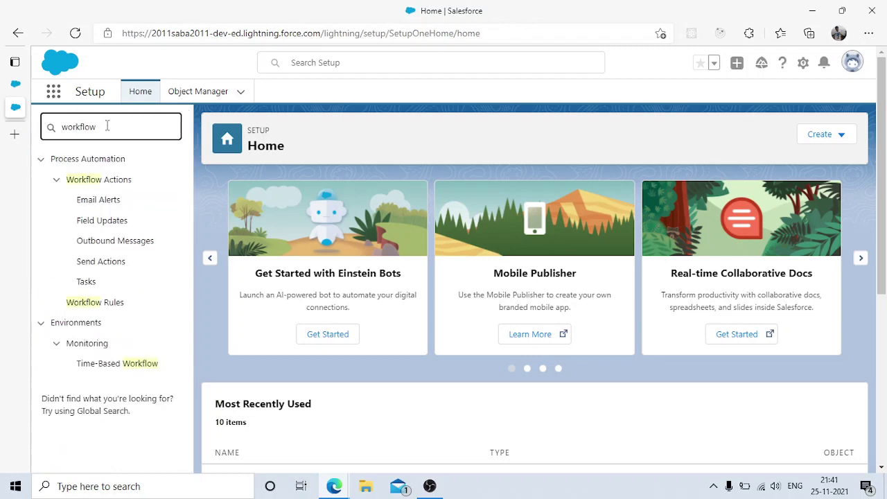
left_click(104, 305)
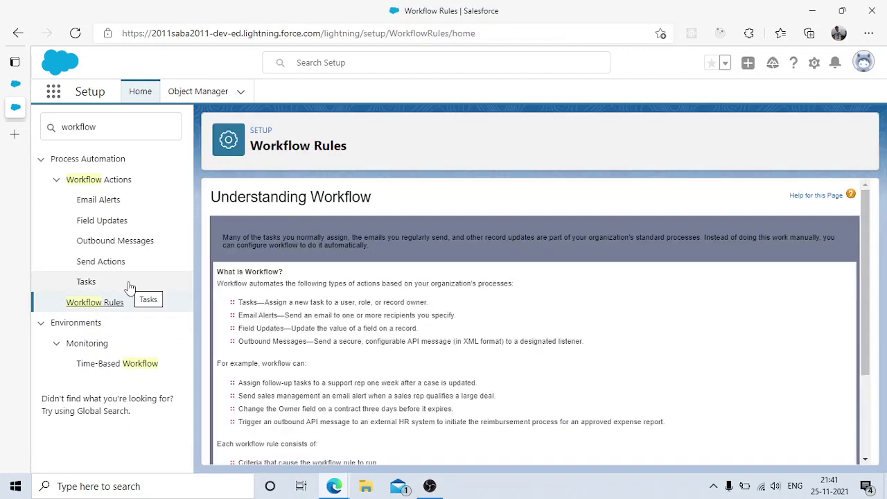
scroll(499, 323, "down", 3)
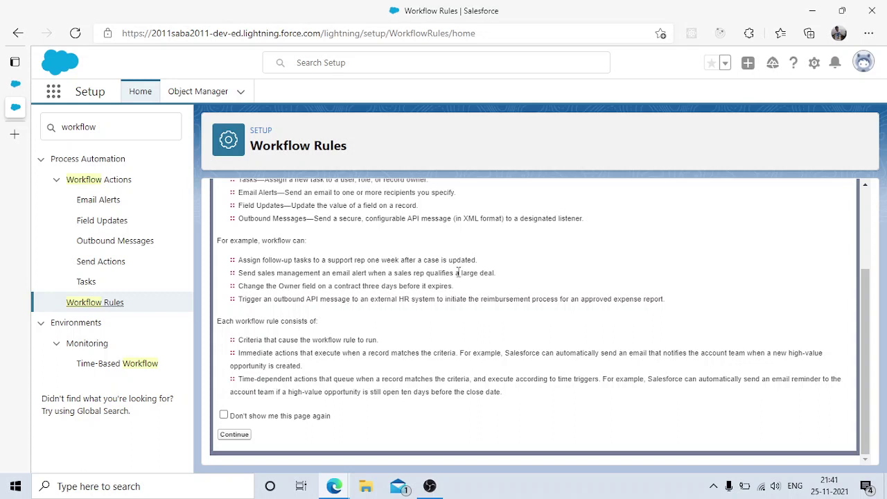
left_click(233, 436)
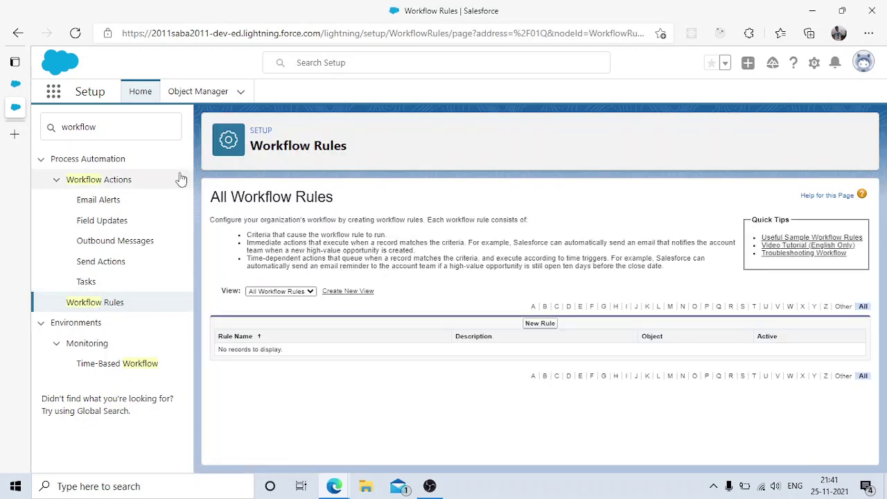
Reopen the Understanding Workflow introduction and examine the action types that workflow rules can automate.
left_click(126, 124)
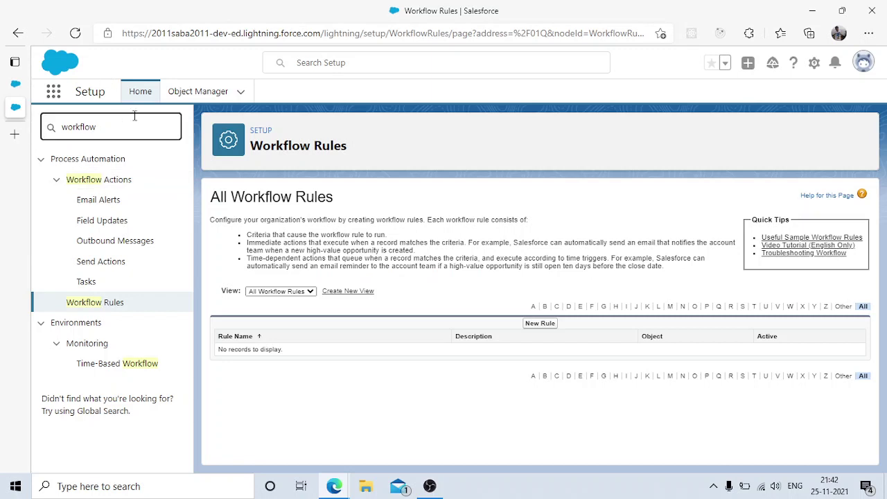
left_click(111, 303)
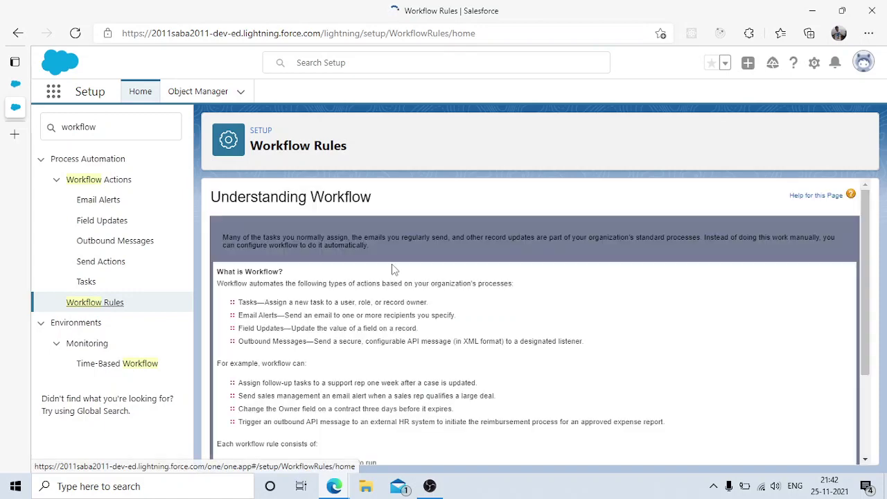
scroll(506, 284, "down", 3)
scroll(490, 274, "up", 3)
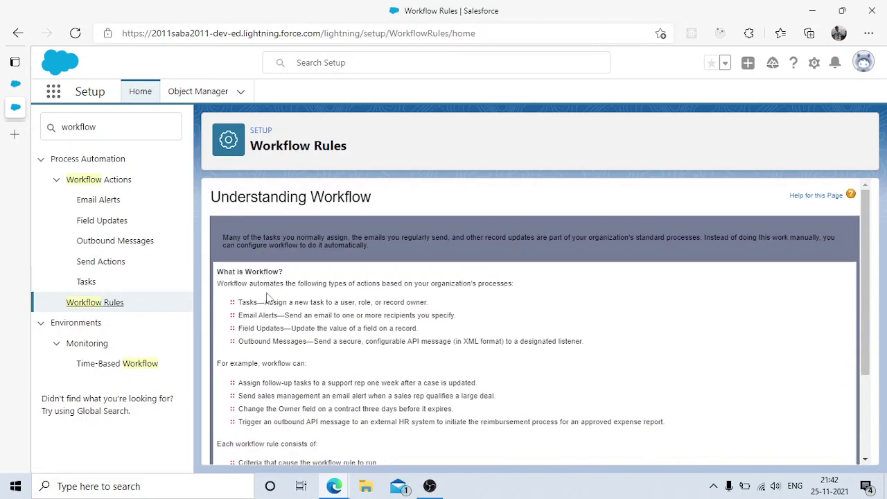
scroll(264, 286, "down", 1)
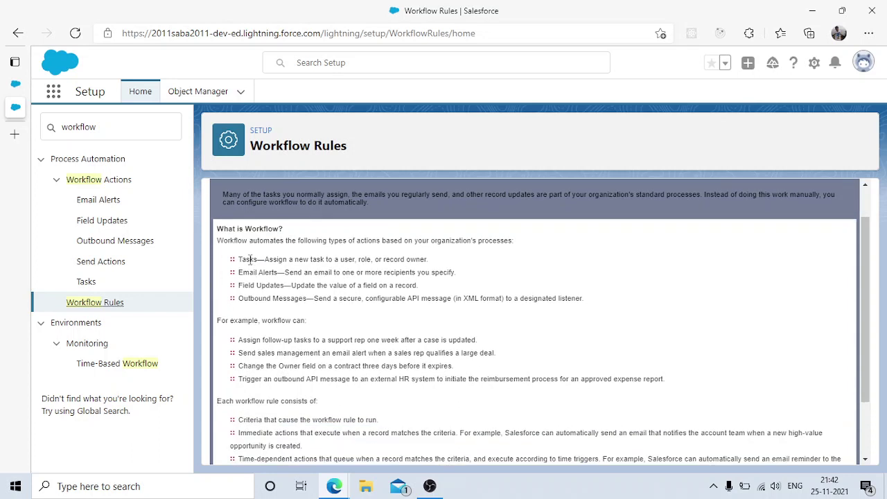
double_click(251, 259)
left_click_drag(238, 272, 308, 299)
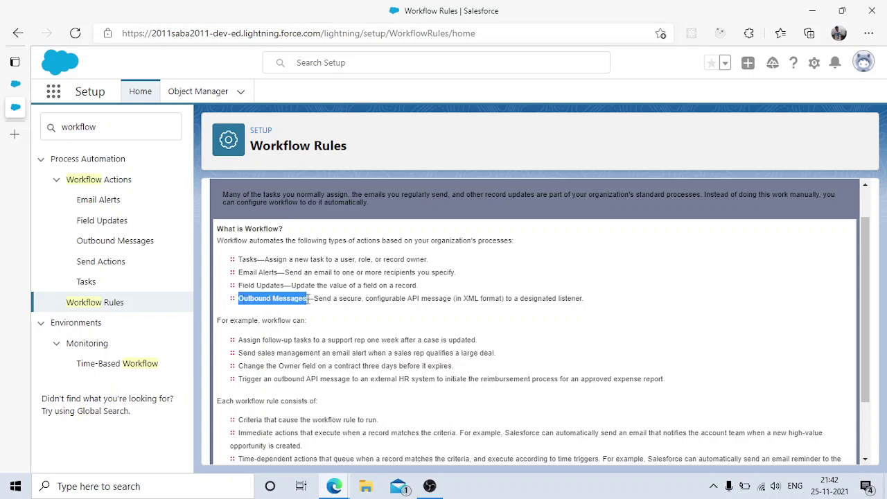
left_click_drag(238, 285, 279, 285)
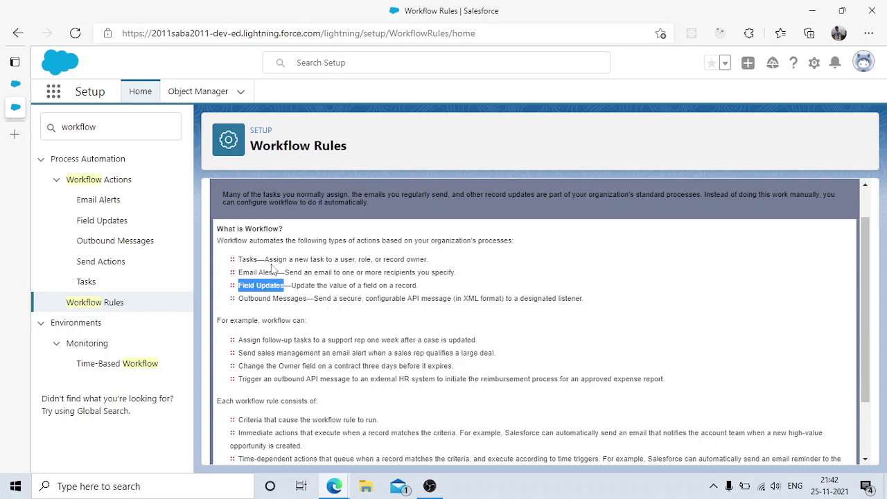
left_click_drag(238, 259, 612, 303)
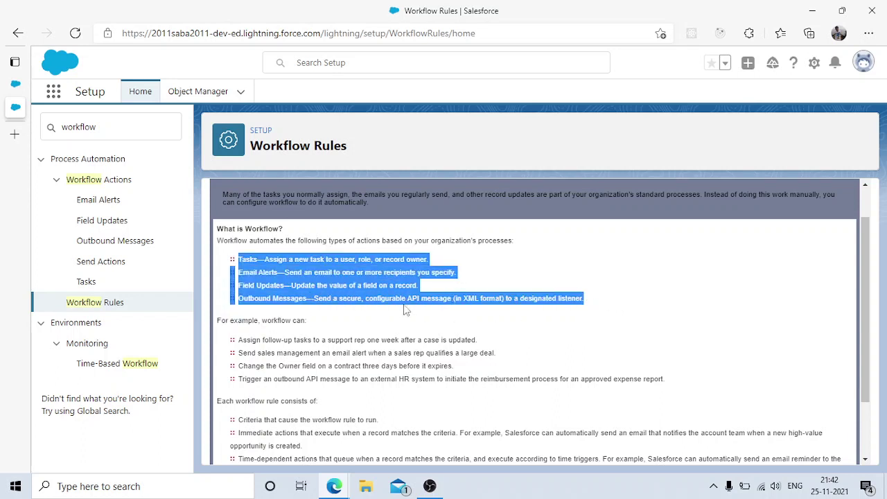
left_click_drag(219, 239, 519, 250)
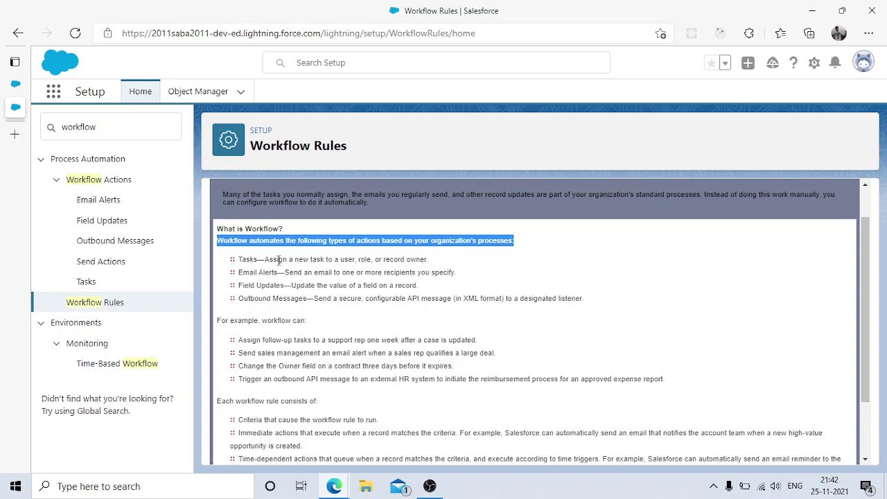
left_click(305, 303)
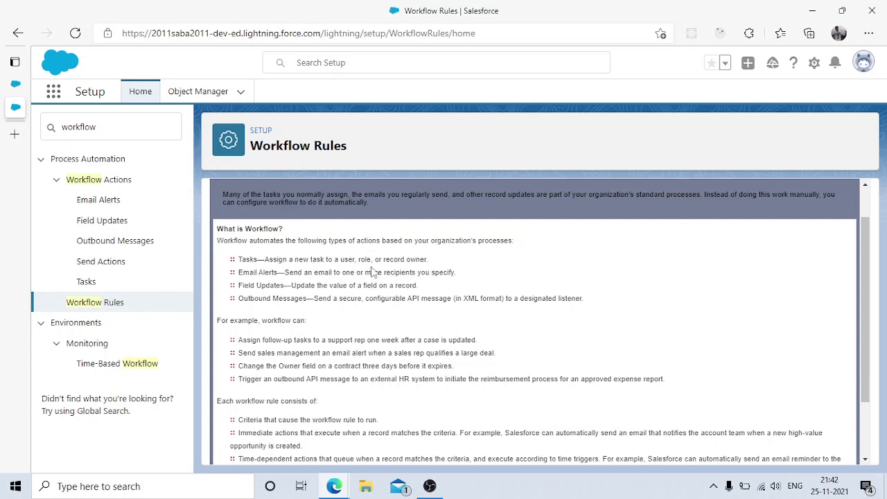
Continue to the workflow rules list and start a new rule for the Opportunity object, proceeding to its configuration.
scroll(372, 270, "down", 2)
left_click(234, 435)
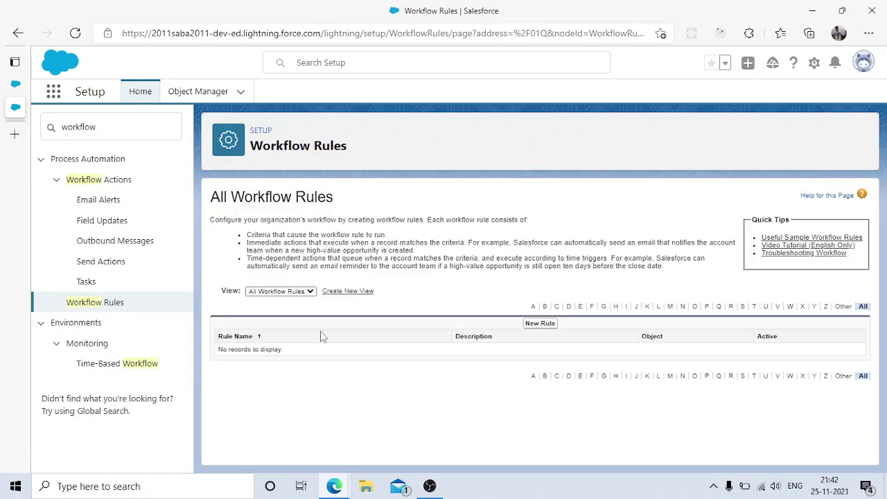
left_click(535, 327)
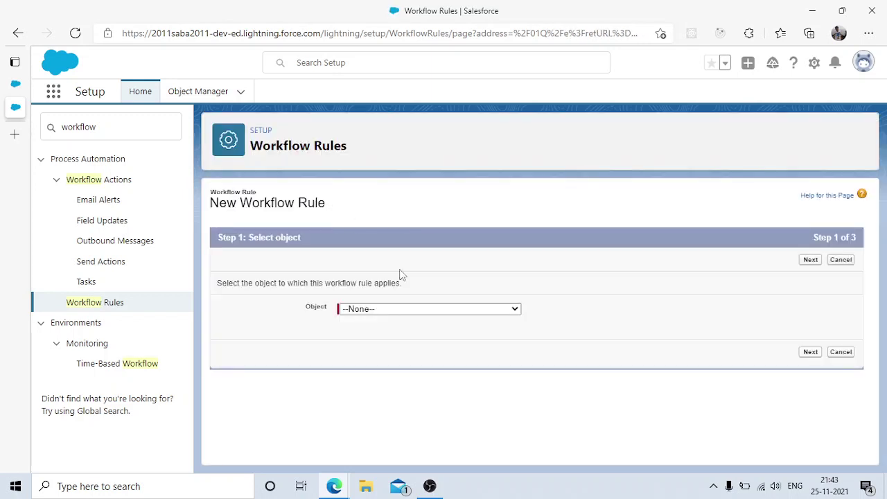
left_click(442, 313)
scroll(421, 194, "down", 8)
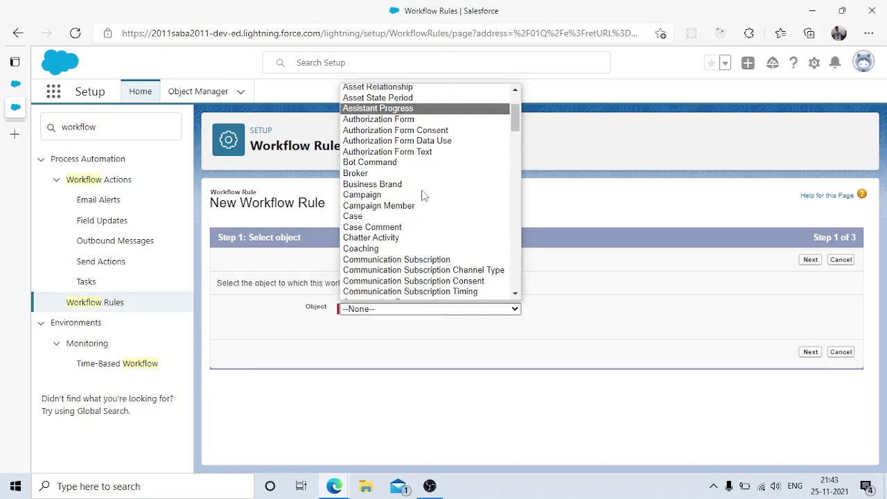
scroll(424, 197, "down", 15)
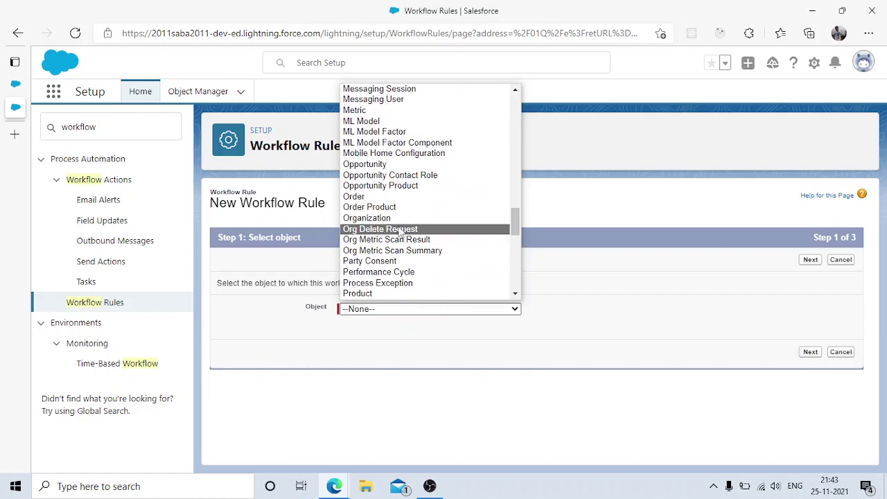
left_click(383, 166)
left_click(810, 261)
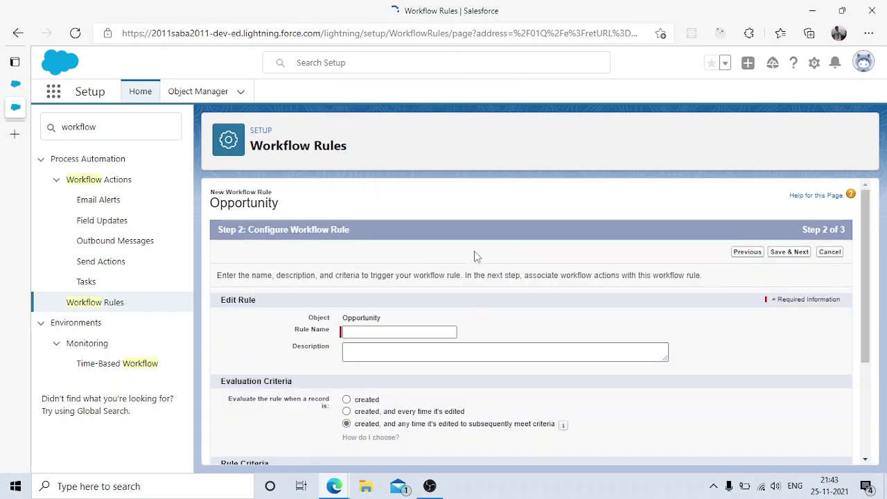
Name the rule "Update Time Stamp on Qualification" and use the same text as its description.
scroll(465, 307, "down", 1)
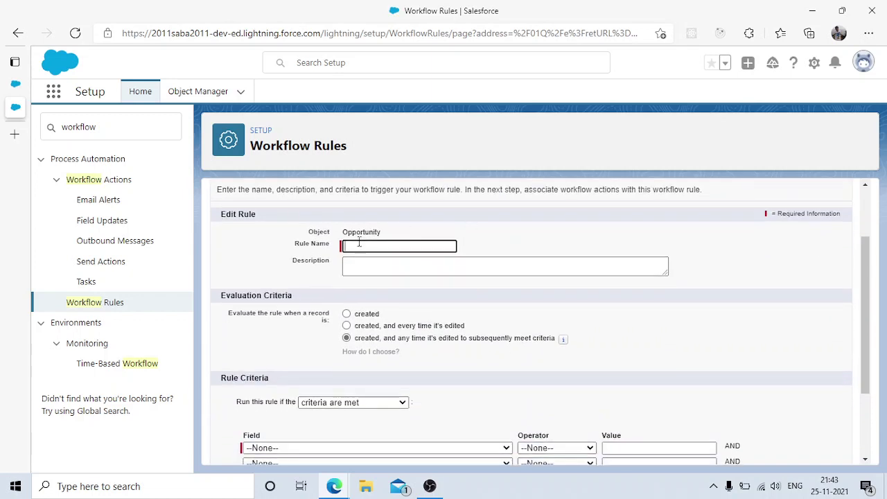
left_click(382, 244)
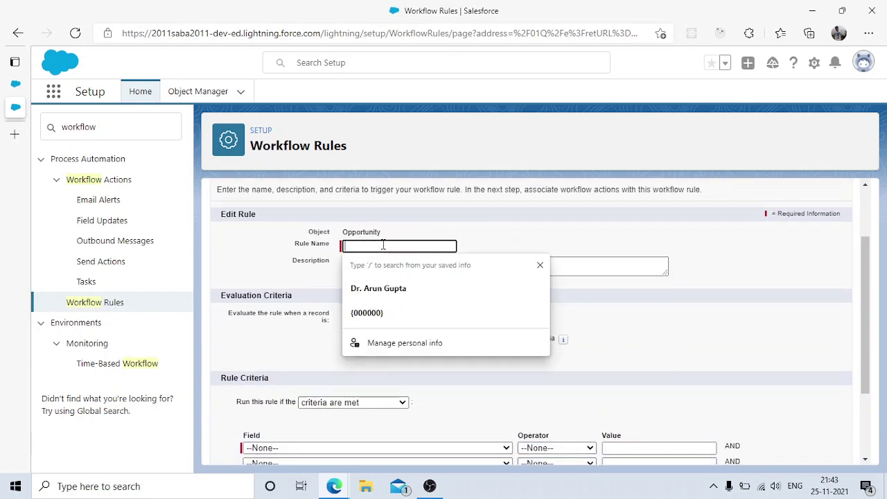
left_click(540, 265)
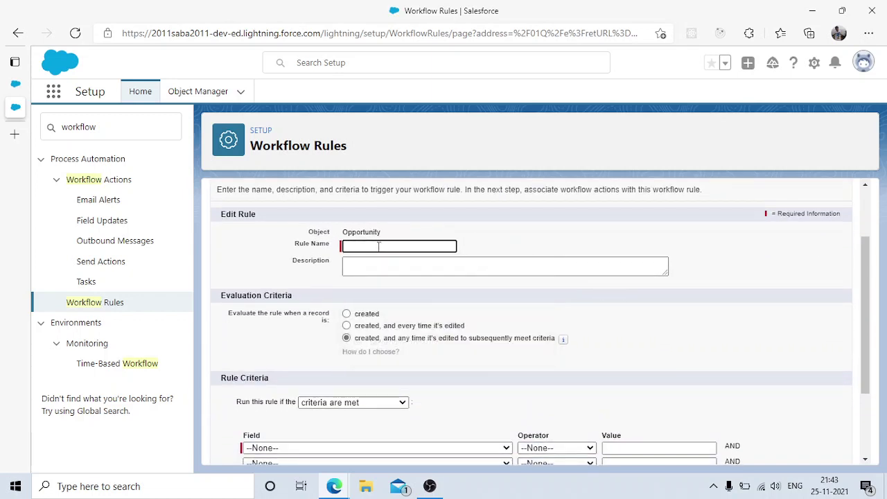
type("Update Time Stamp on")
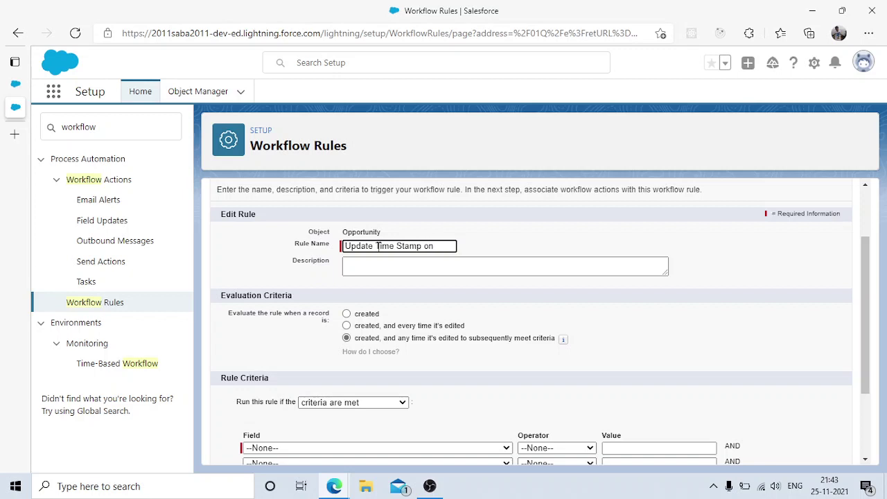
type(" Qualification")
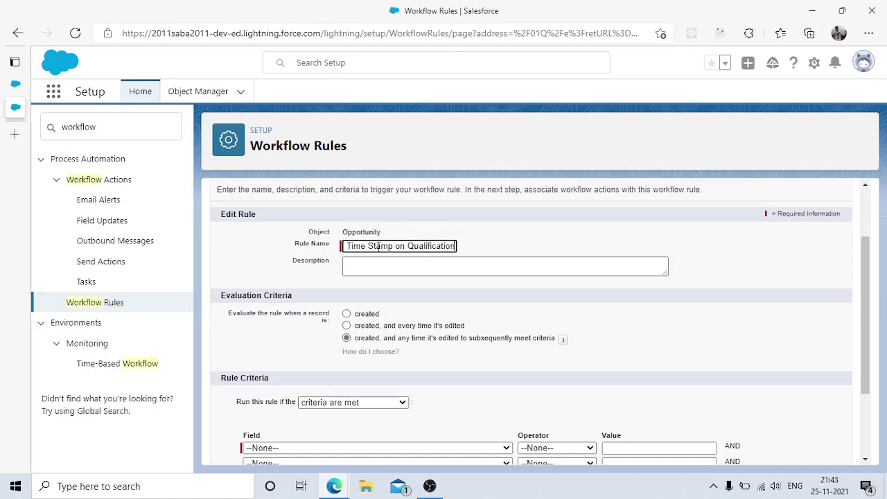
key("ctrl+a")
key("ctrl+c")
key("Tab")
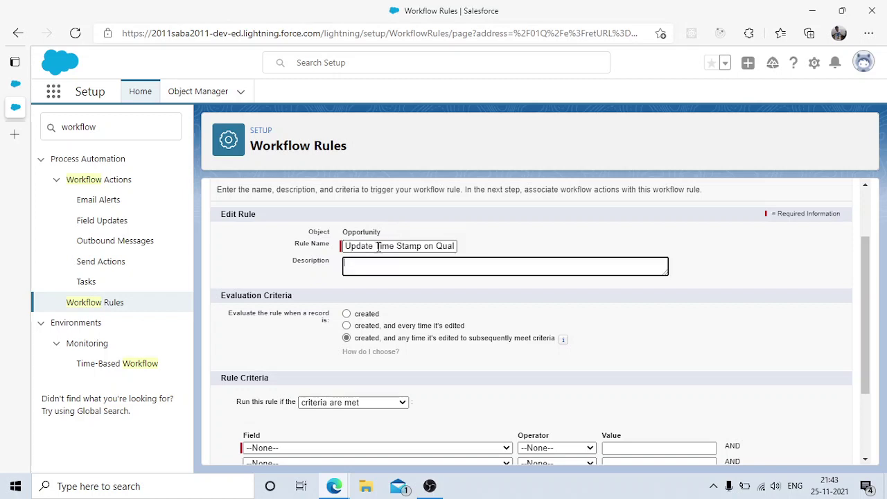
key("ctrl+v")
scroll(560, 307, "down", 3)
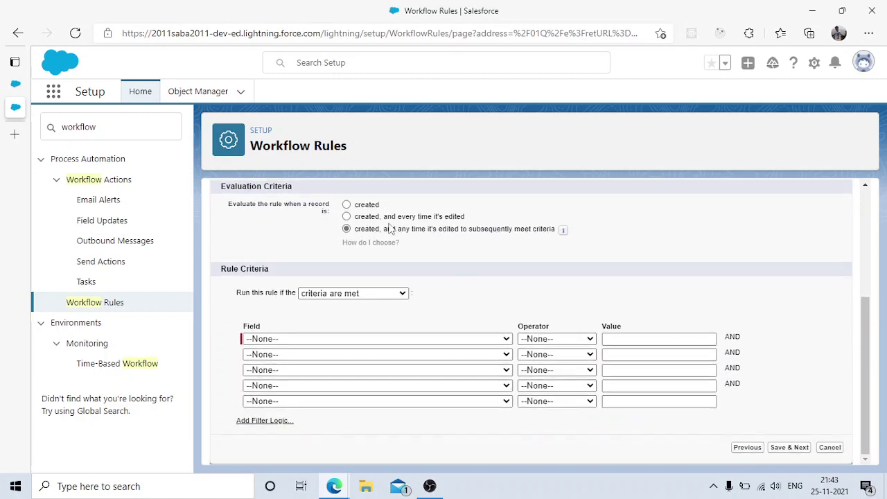
Review the rule's evaluation criteria, and set the first rule criterion's field to Opportunity: Stage with the operator equals.
scroll(379, 322, "up", 3)
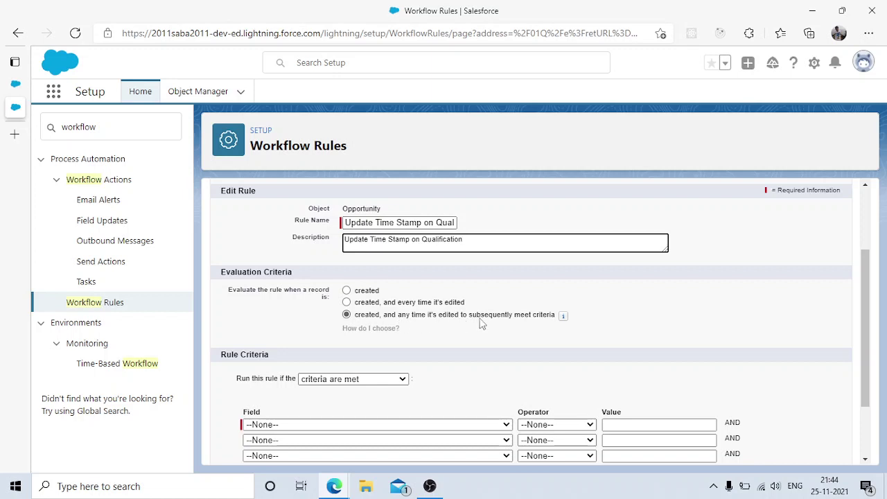
scroll(305, 320, "down", 1)
scroll(253, 317, "down", 1)
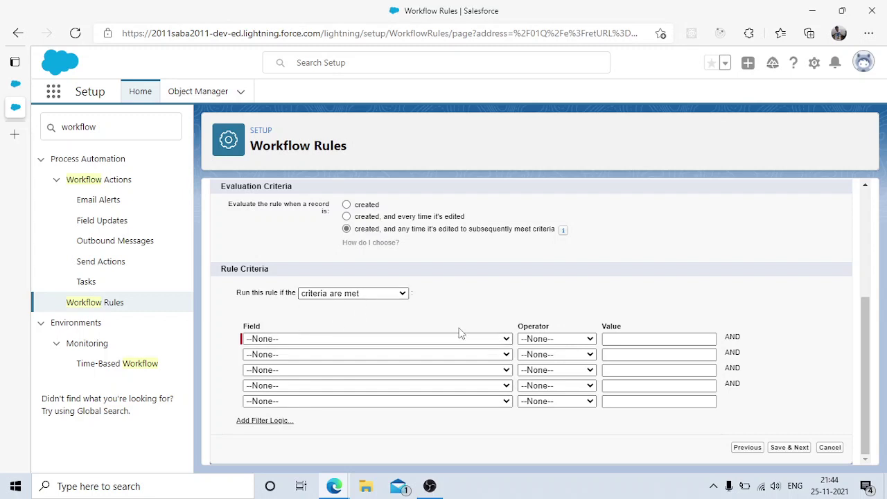
left_click_drag(222, 269, 277, 268)
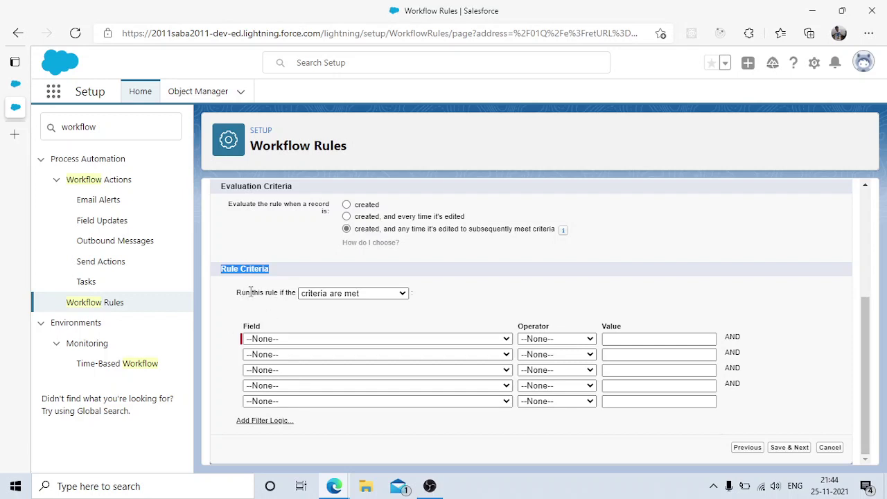
left_click(367, 340)
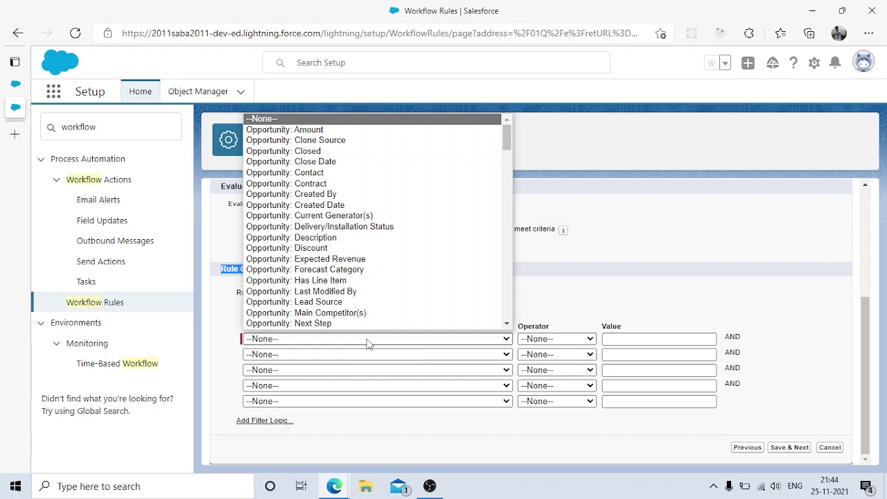
scroll(338, 280, "down", 2)
scroll(338, 281, "down", 2)
left_click(340, 248)
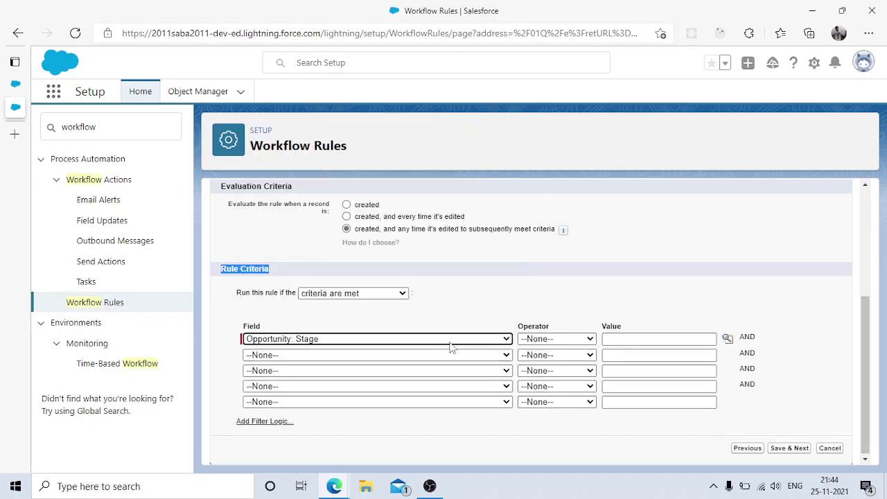
left_click(572, 339)
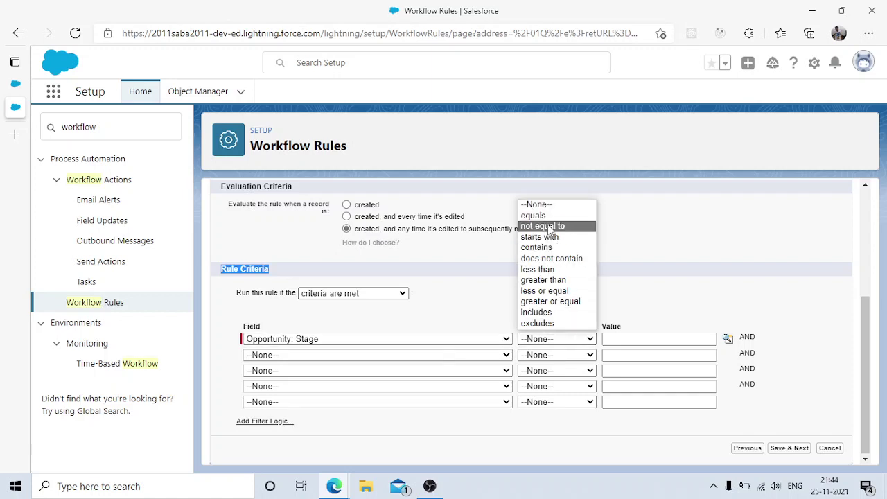
left_click(548, 216)
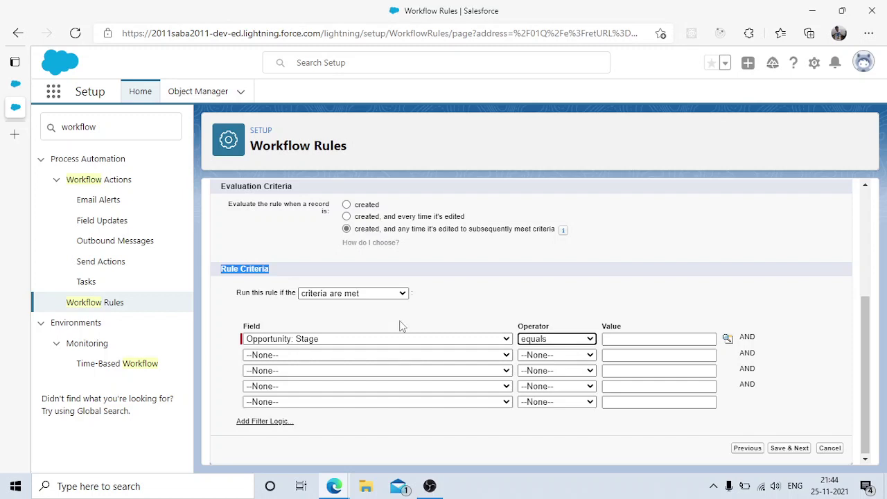
Open the Opportunity object's Stage field from the setup of the opportunity record and examine its picklist values, including Qualification's API name.
left_click(16, 84)
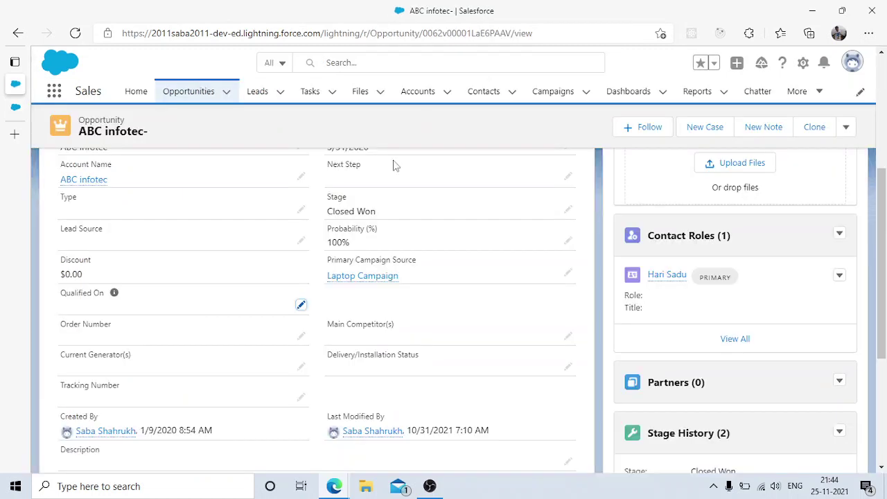
left_click(803, 63)
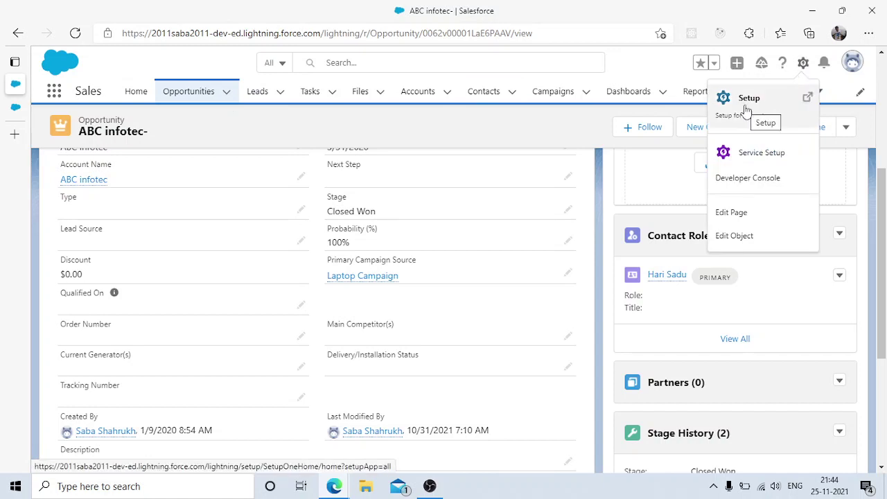
left_click(736, 237)
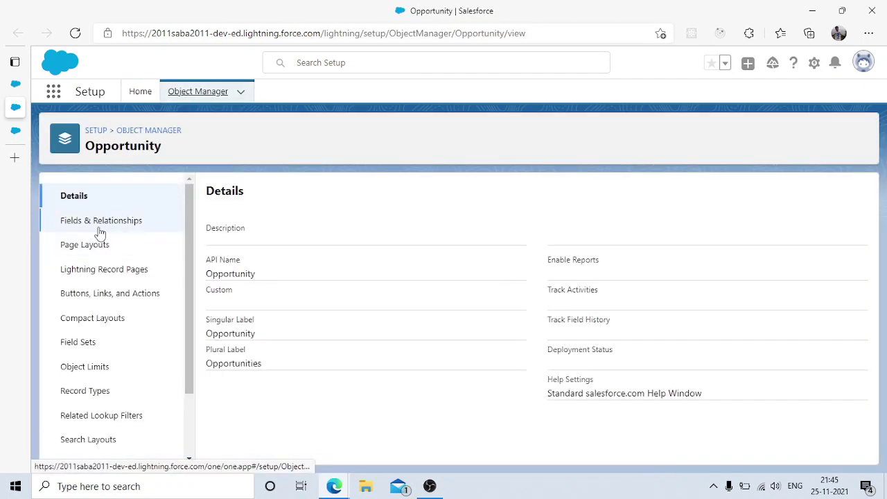
left_click(109, 221)
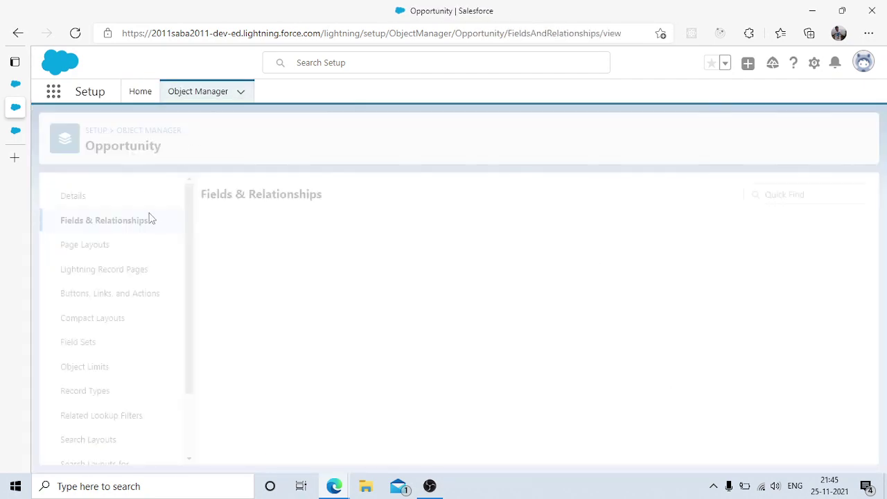
left_click(485, 196)
type("stage")
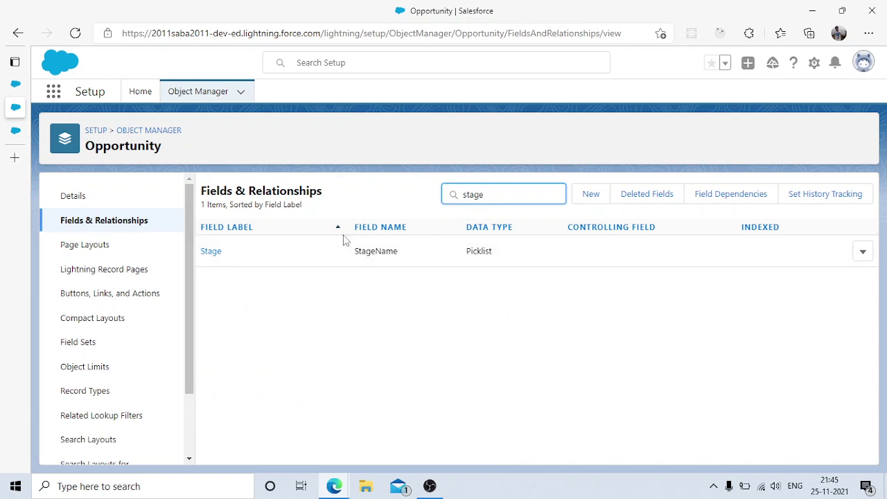
left_click(216, 255)
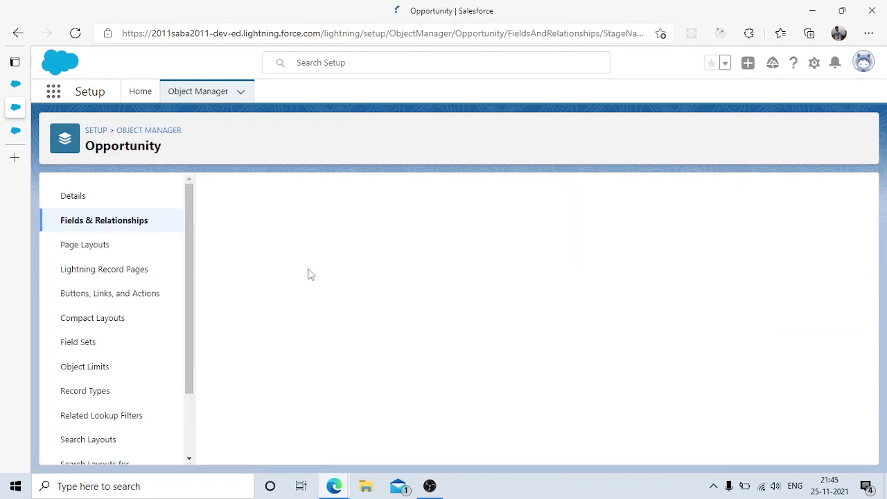
scroll(508, 289, "down", 4)
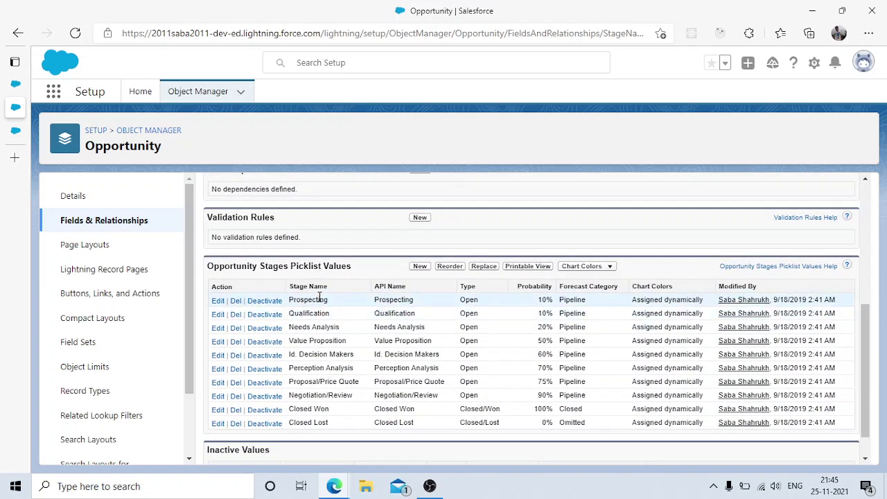
double_click(393, 314)
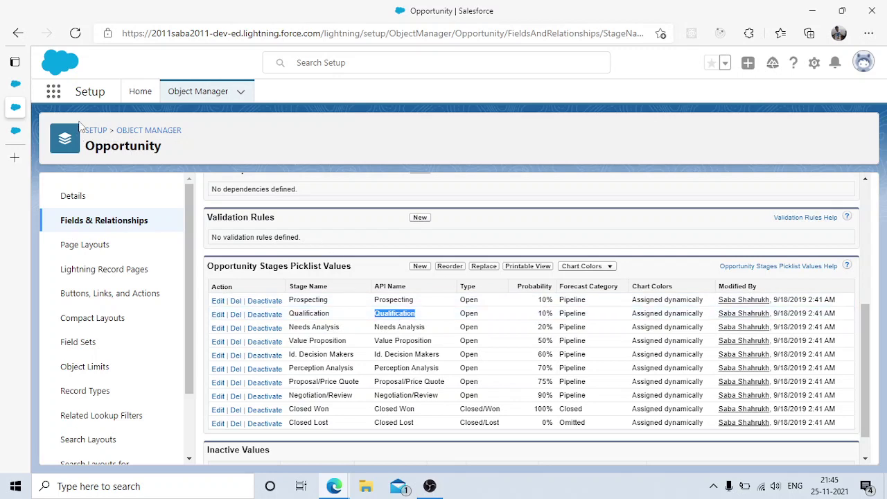
Look up the values offered for the first rule criterion and compare them with the Stage field's picklist values.
key("ctrl+Tab")
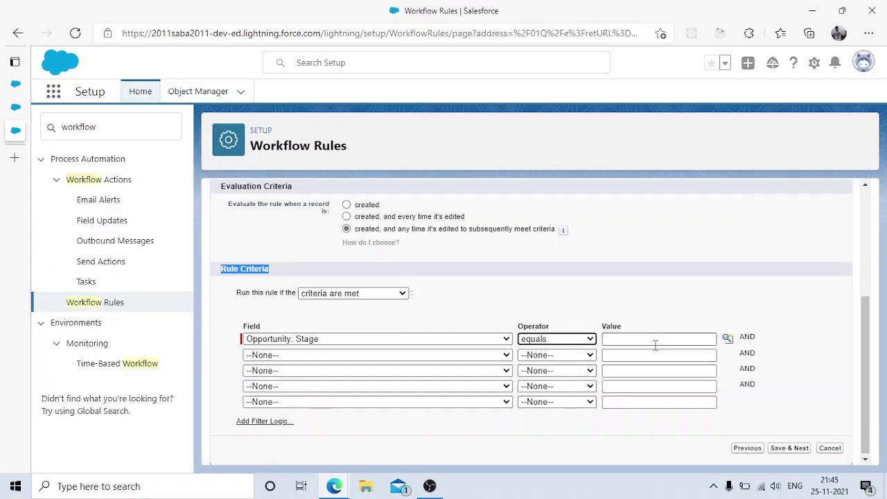
left_click(727, 341)
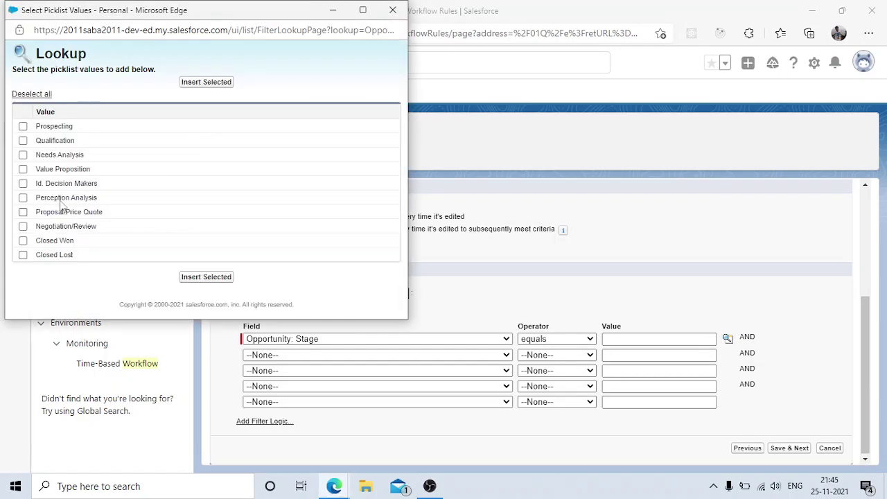
key("alt+Tab")
key("Tab")
key("alt+shift+Tab")
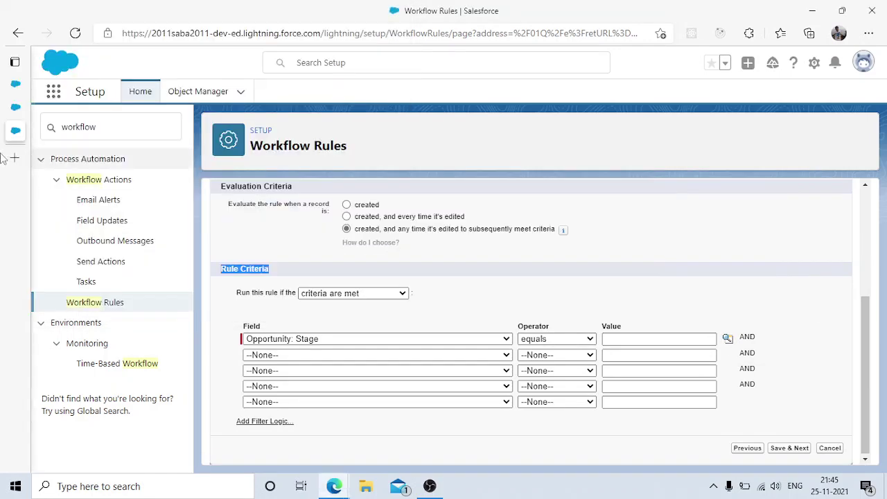
left_click(42, 108)
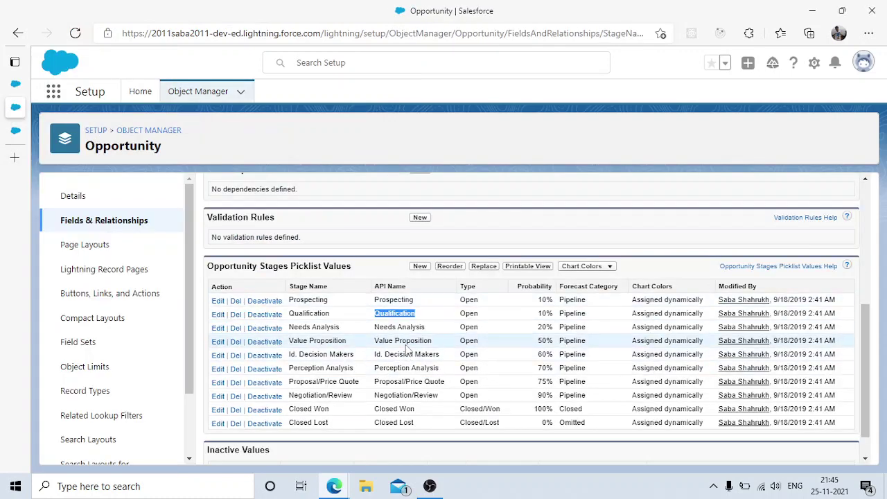
Set the first rule criterion's value to Qualification using the picklist value lookup.
key("ctrl+Tab")
left_click(727, 338)
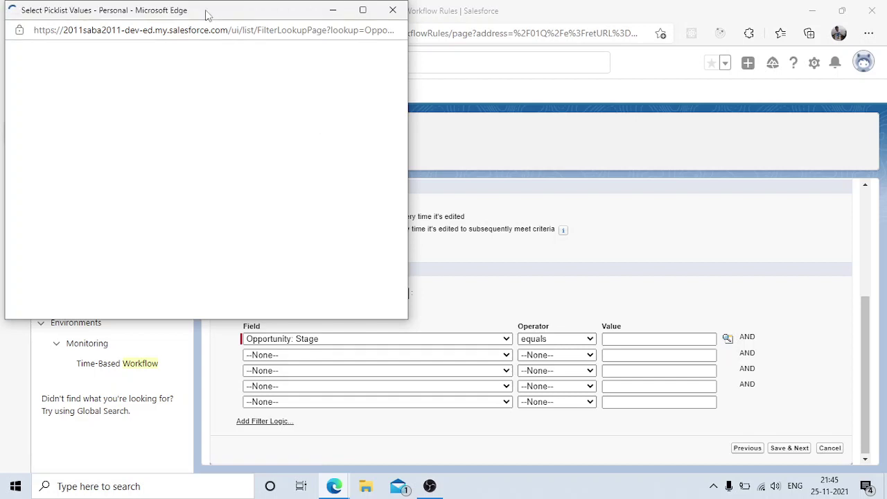
left_click_drag(212, 11, 308, 38)
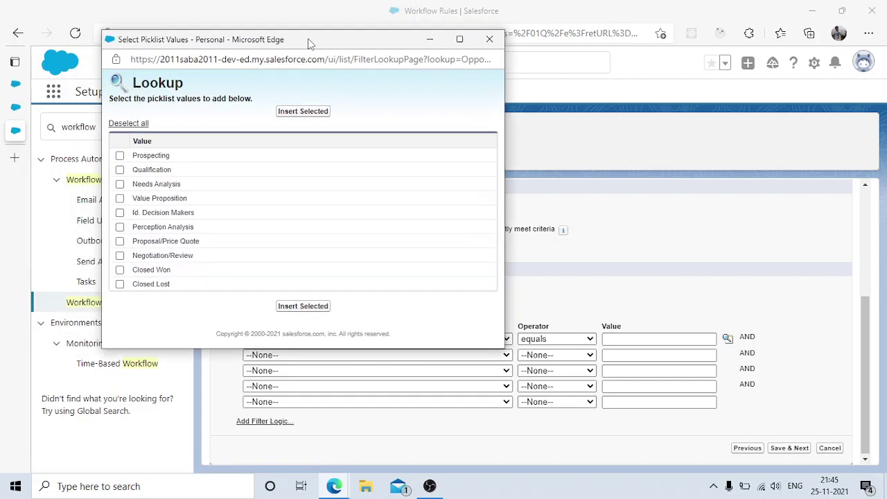
left_click(120, 170)
left_click(303, 112)
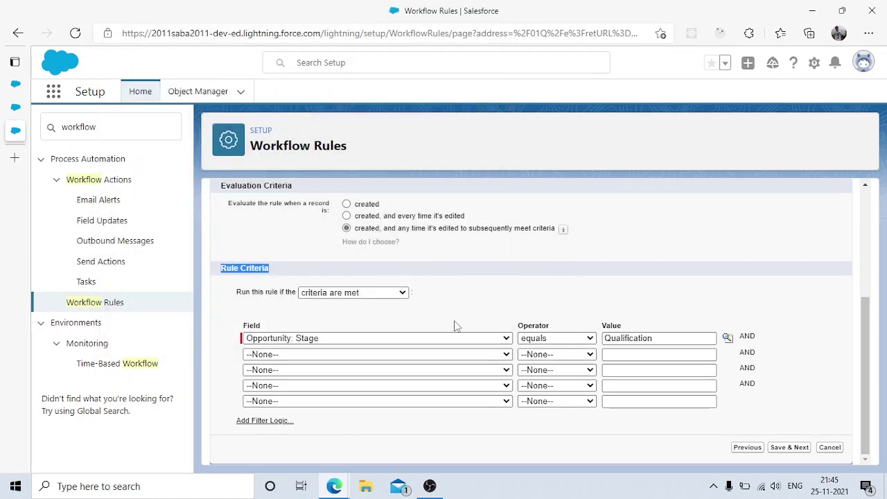
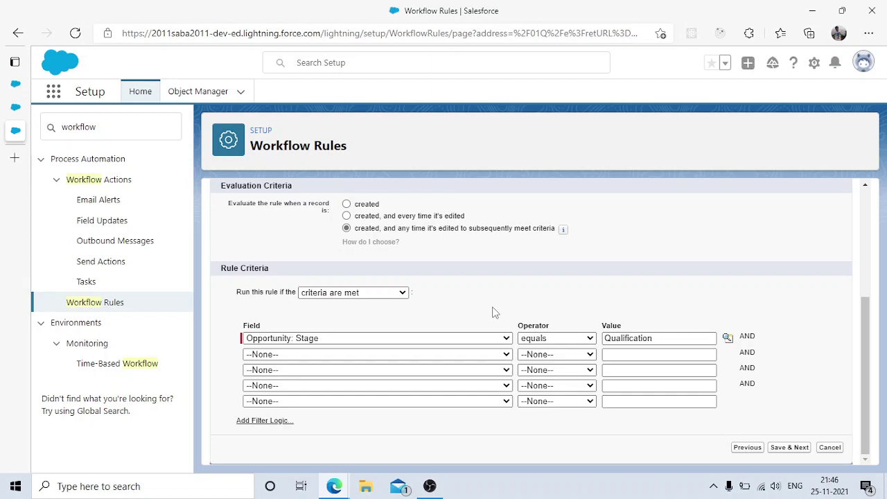
Add a second rule criterion on Opportunity: Qualified On with the operator equals and a blank value.
left_click(438, 355)
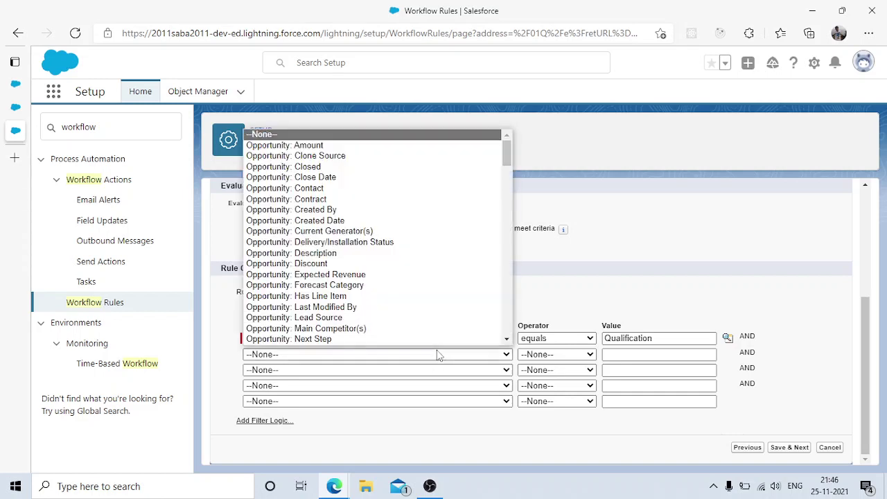
left_click(640, 253)
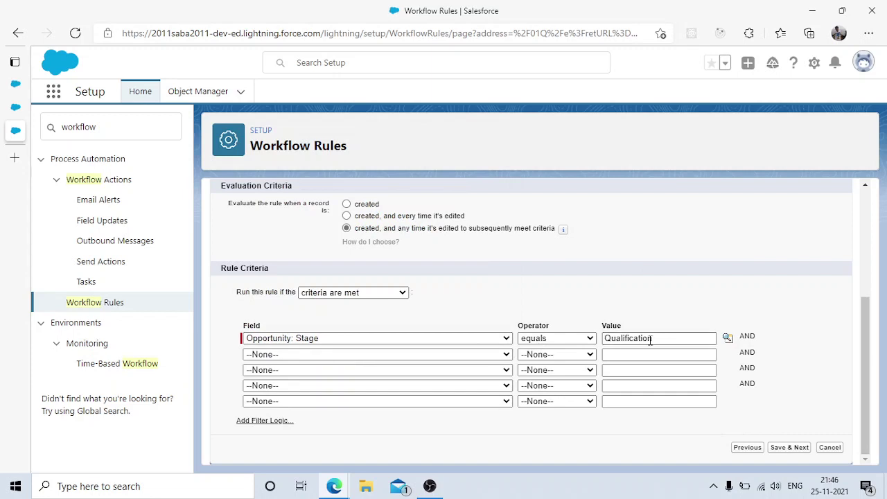
left_click(284, 355)
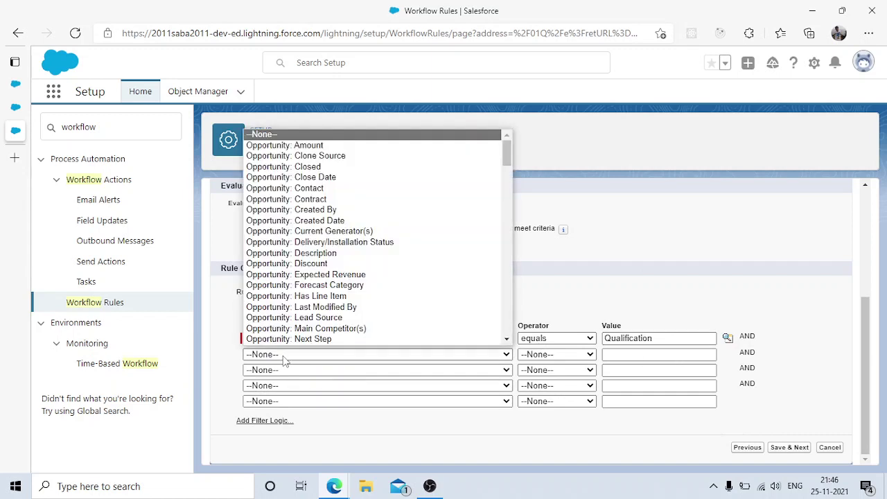
scroll(312, 278, "down", 1)
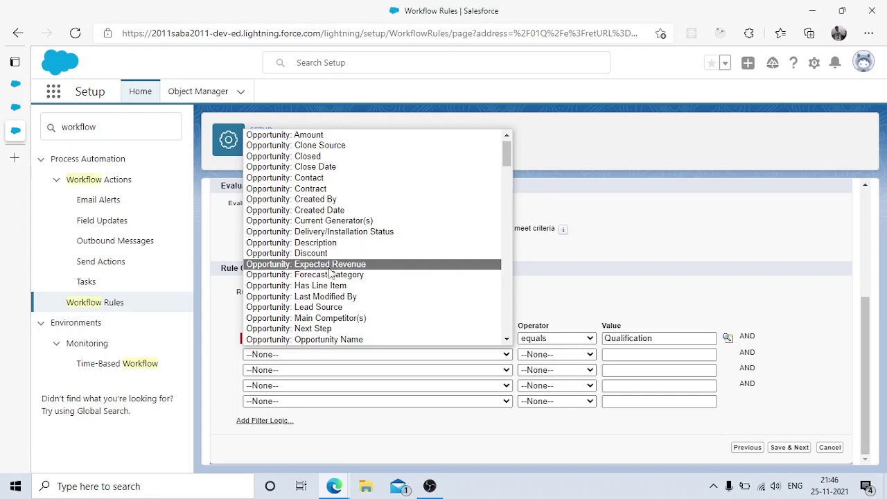
scroll(322, 250, "down", 4)
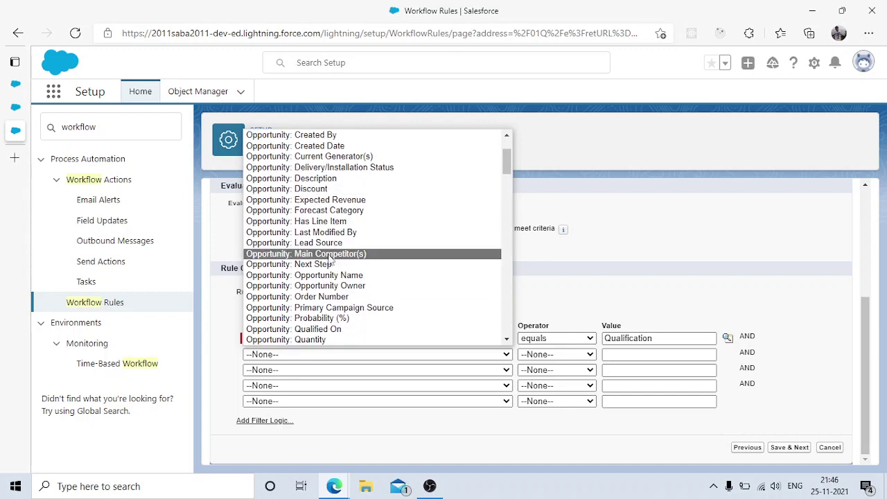
left_click(322, 265)
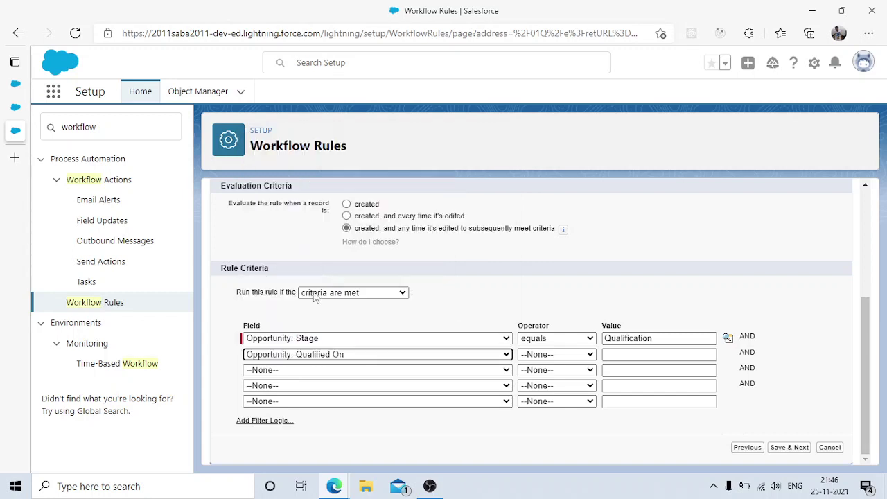
left_click(561, 356)
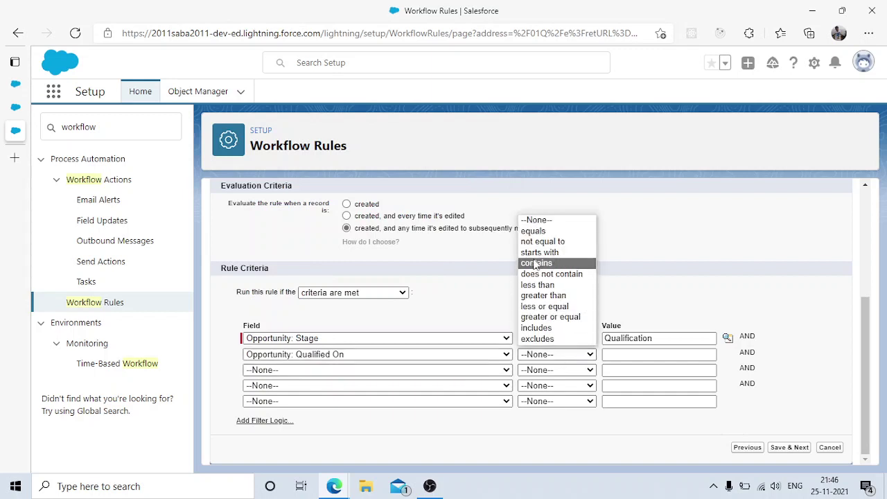
left_click(547, 232)
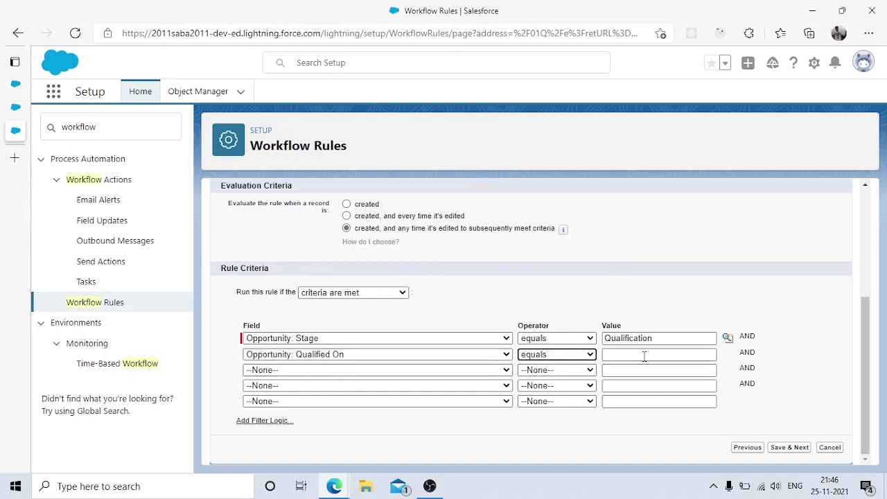
left_click(642, 355)
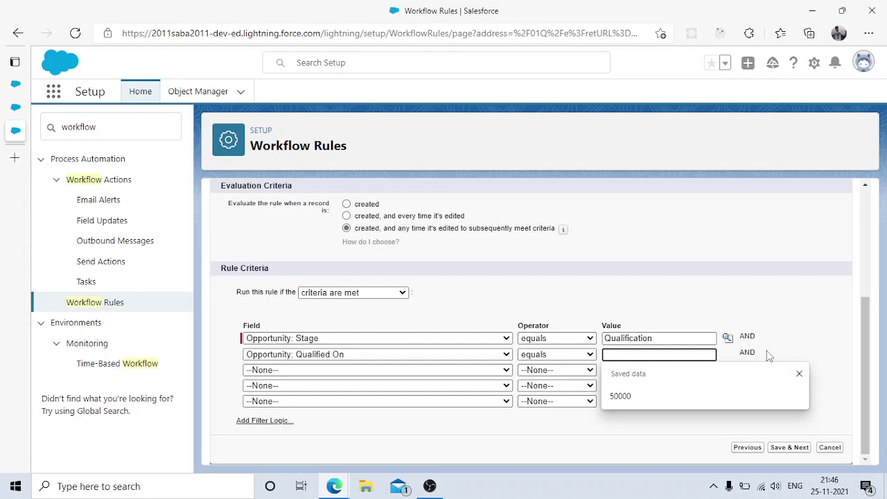
left_click(799, 373)
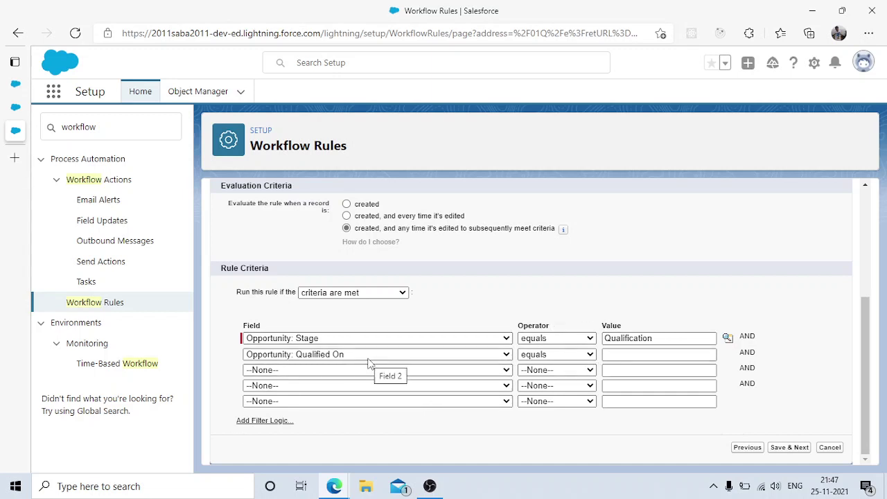
Add filter logic to the rule criteria, examine the 1 AND 2 expression and the advanced filter example, and clear the logic.
left_click(263, 420)
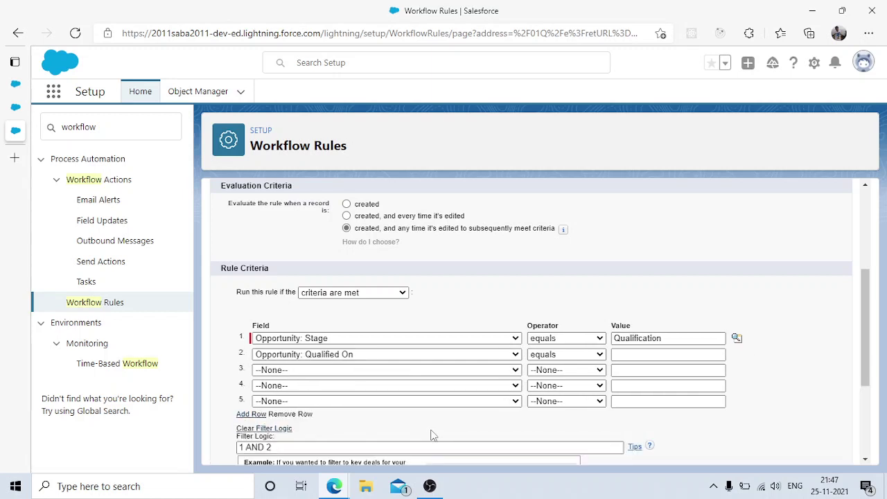
scroll(432, 434, "down", 1)
left_click(278, 362)
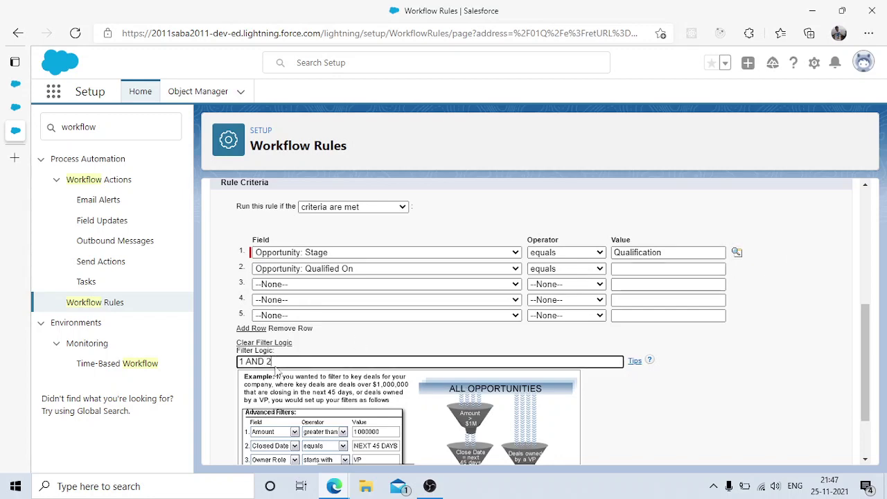
scroll(390, 342, "down", 1)
scroll(350, 263, "up", 1)
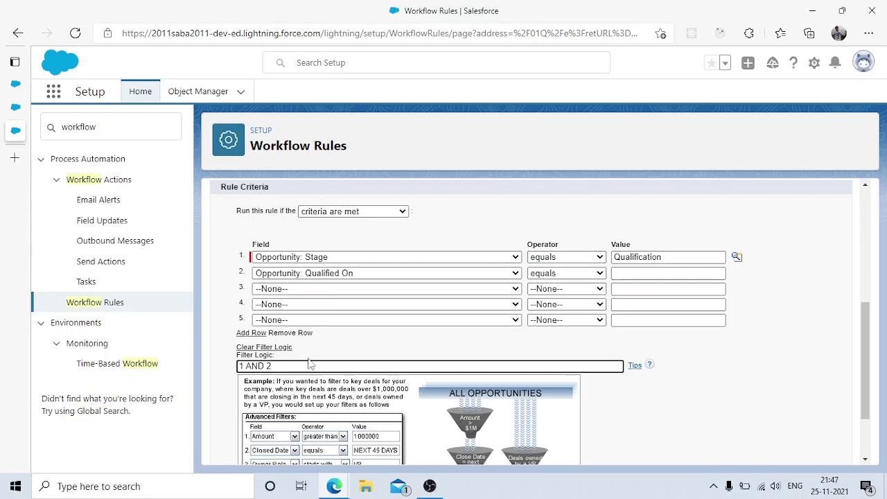
scroll(260, 365, "down", 1)
scroll(271, 324, "down", 1)
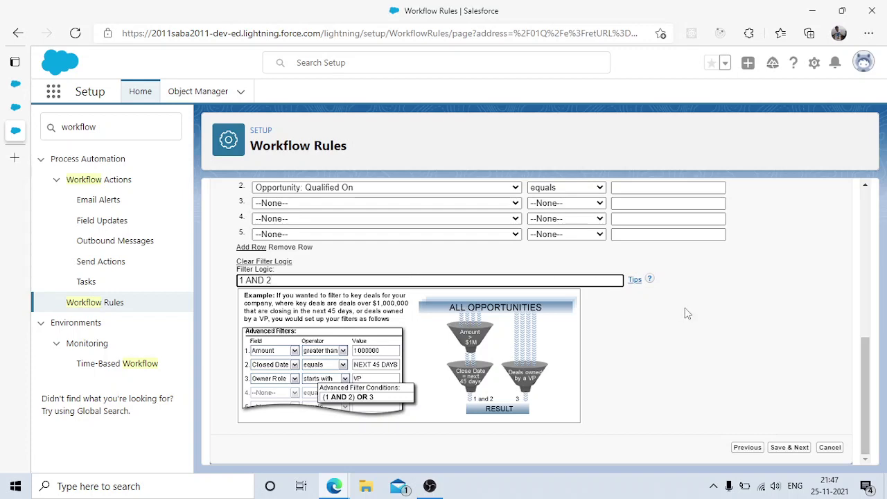
scroll(685, 311, "up", 2)
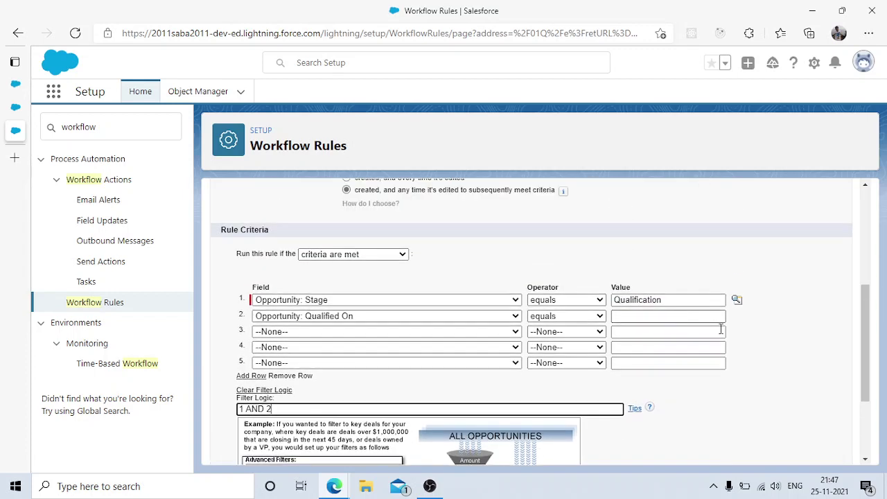
left_click(274, 390)
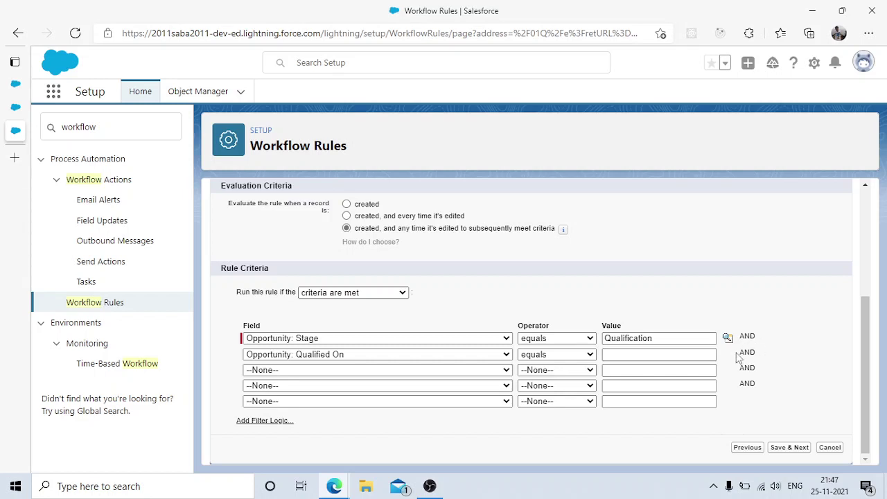
Save the rule criteria, proceed to specifying workflow actions, and review the Stage and Qualified On conditions.
left_click(781, 454)
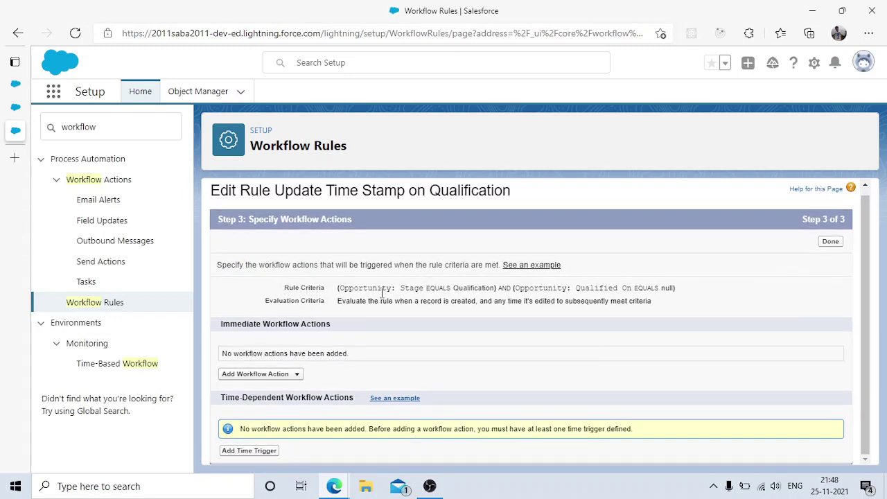
left_click_drag(339, 287, 671, 291)
left_click(518, 287)
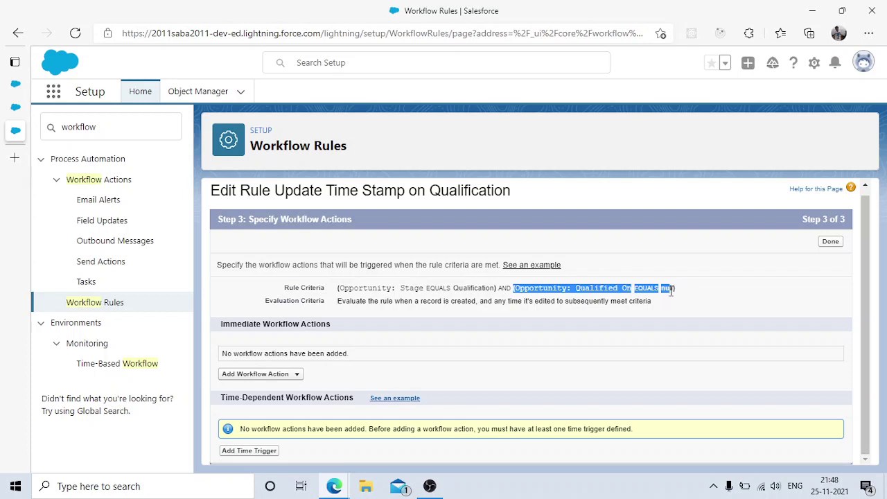
left_click(670, 291)
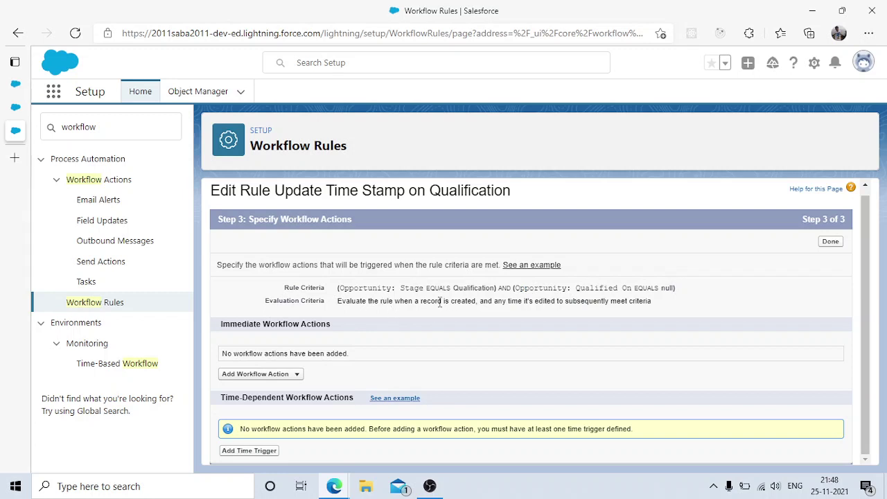
Review the rule's evaluation criteria and start a new field update as an immediate workflow action.
double_click(461, 303)
double_click(580, 304)
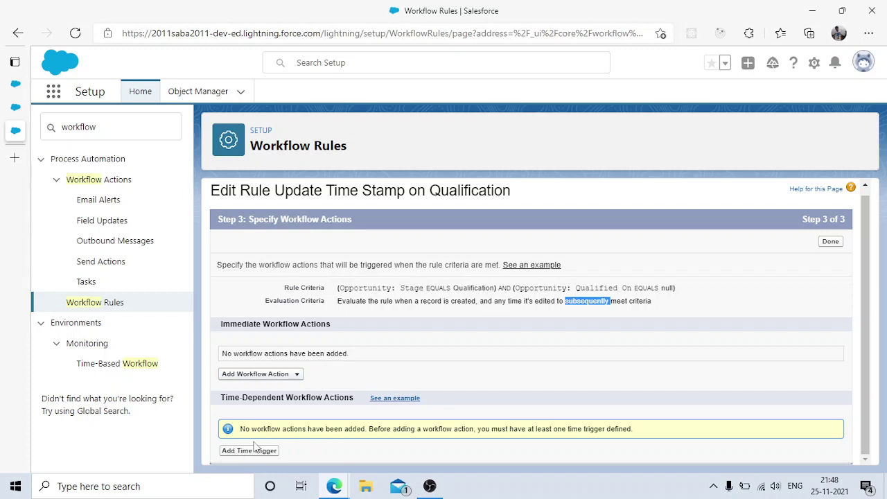
left_click(290, 375)
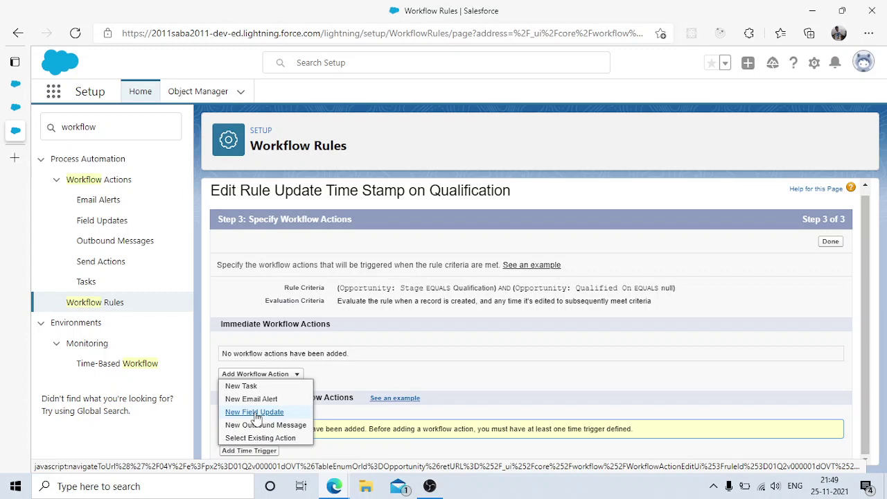
left_click(254, 412)
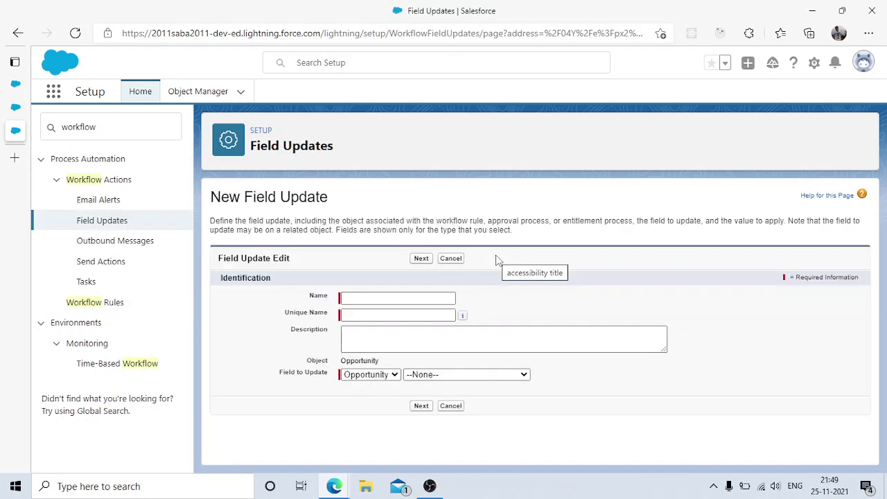
Fill in the field update's name with the saved entry Update Time Stamp on Qualification.
left_click(414, 297)
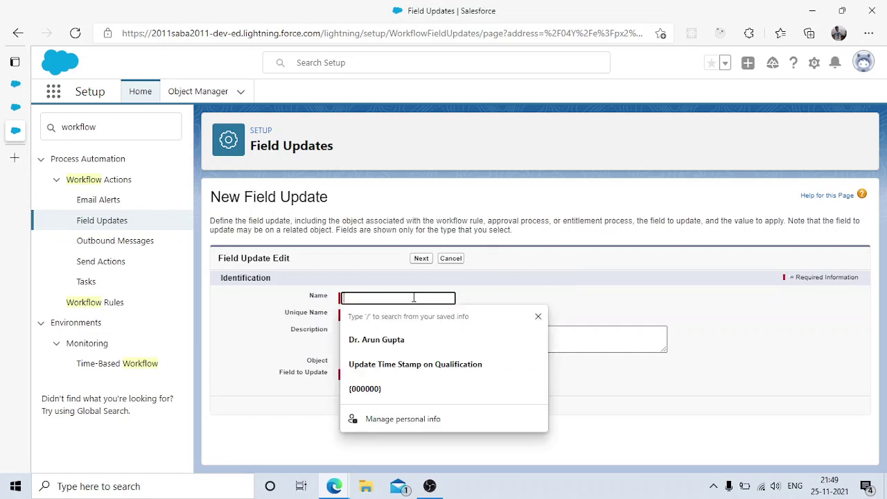
left_click(317, 210)
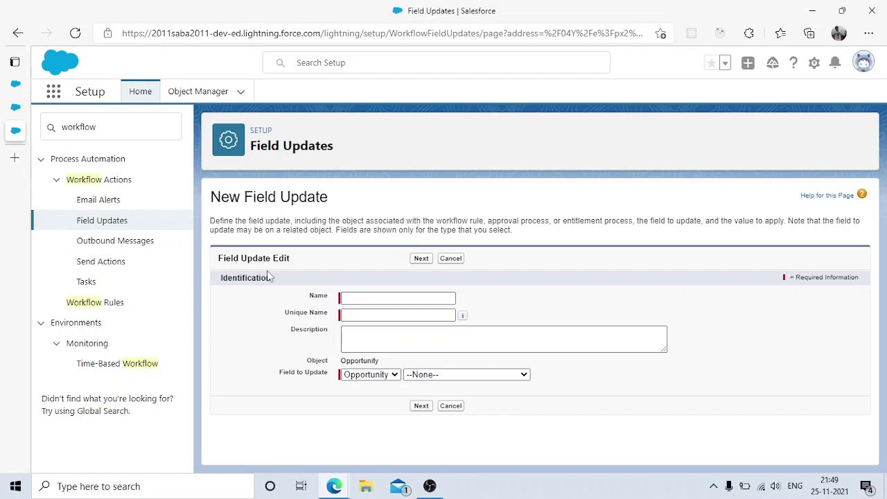
left_click(371, 298)
left_click(361, 298)
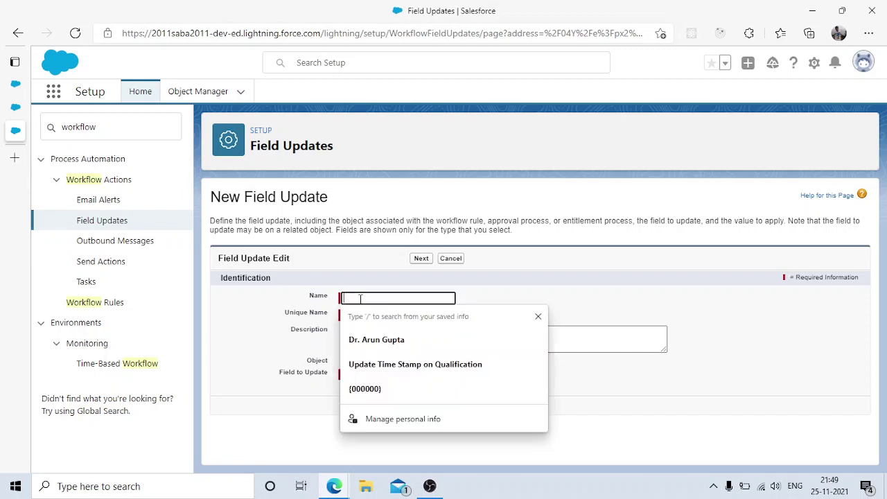
left_click(457, 293)
left_click(410, 298)
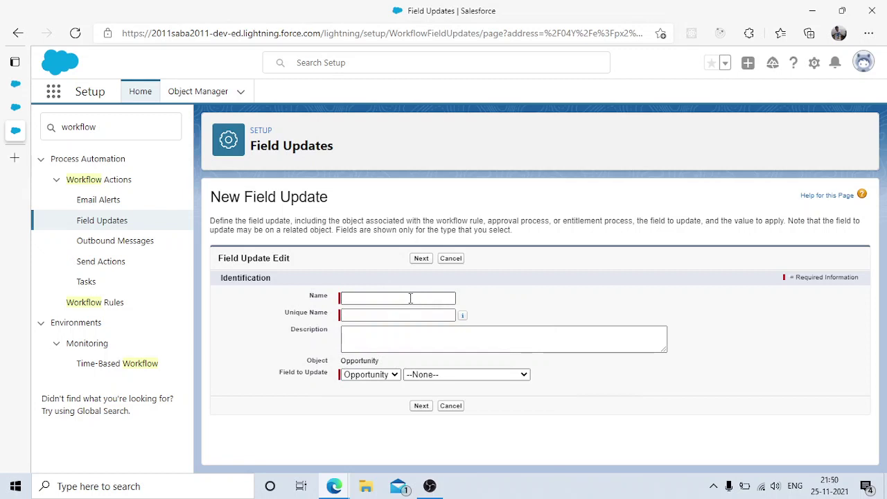
left_click(410, 298)
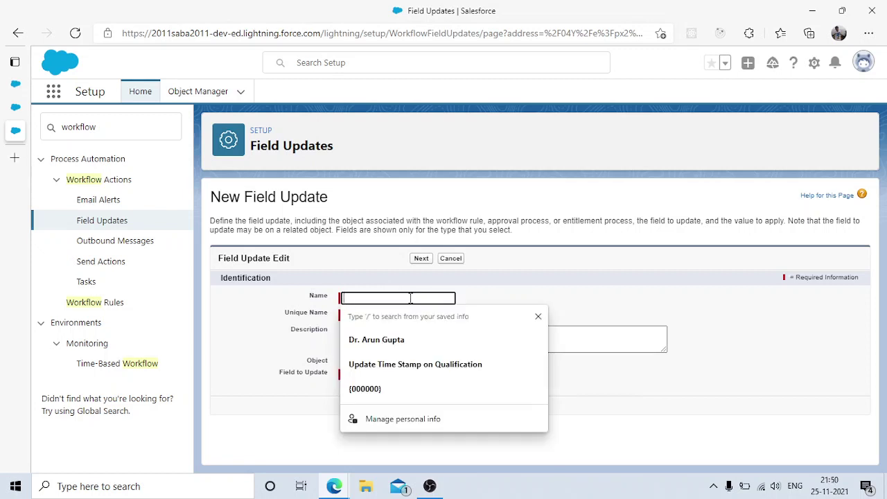
type("Update")
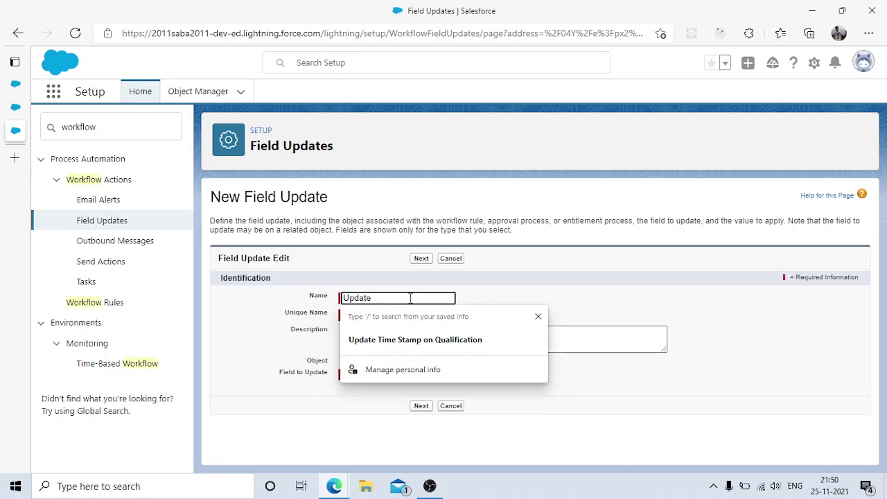
key("Down")
key("Return")
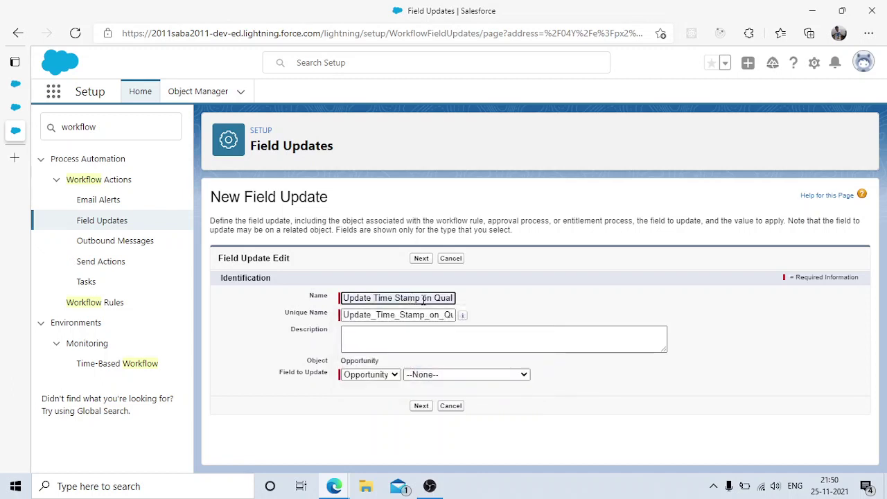
Shorten the field update's name to Update Time Stamp and its unique name to Update_Time_Stamp.
left_click(420, 299)
key("ctrl+shift+Left")
key("ctrl+shift+Left")
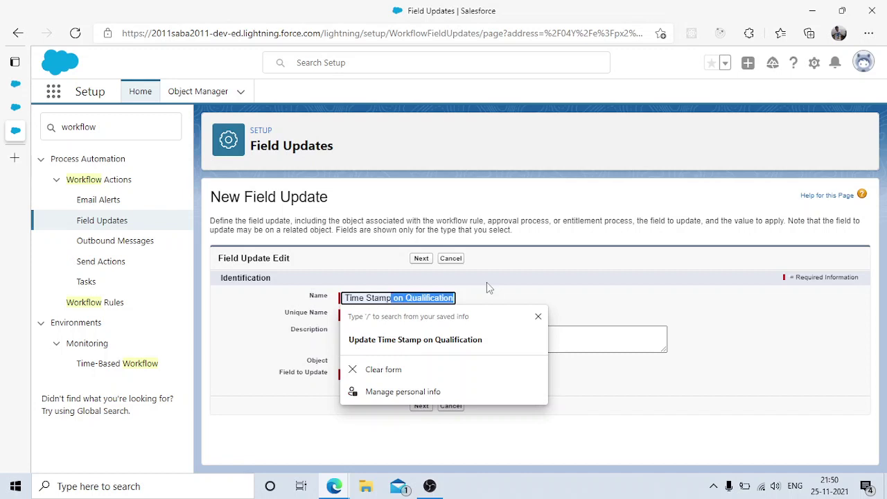
key("BackSpace")
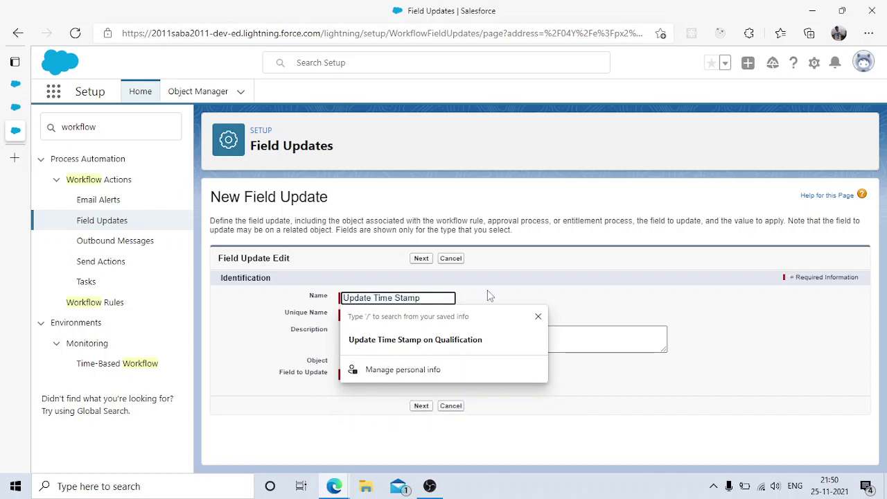
left_click(487, 290)
left_click_drag(433, 317, 455, 299)
key("BackSpace")
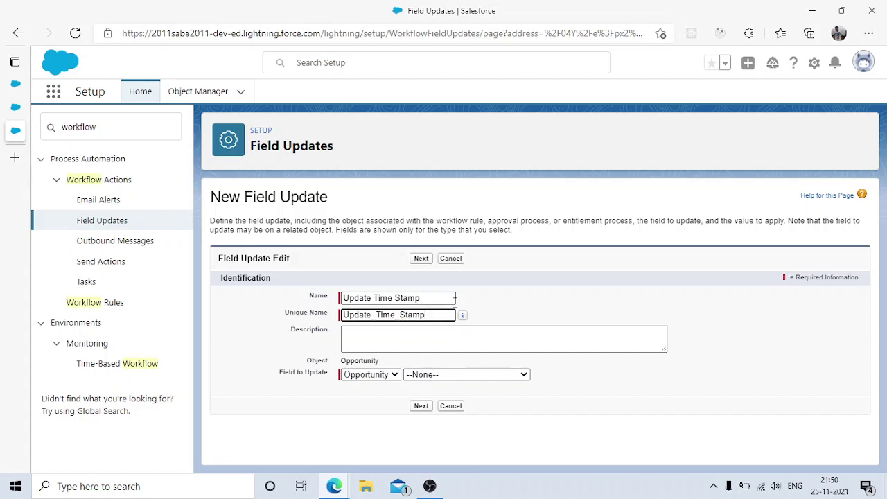
left_click(498, 301)
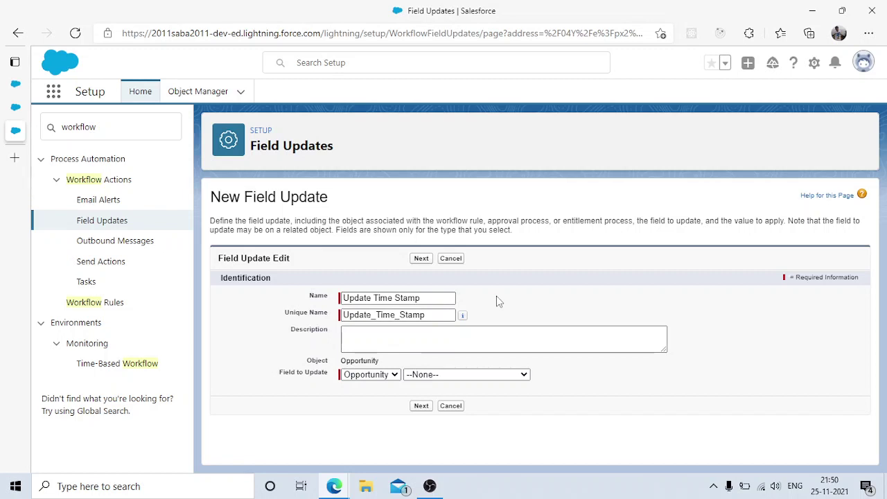
left_click(428, 339)
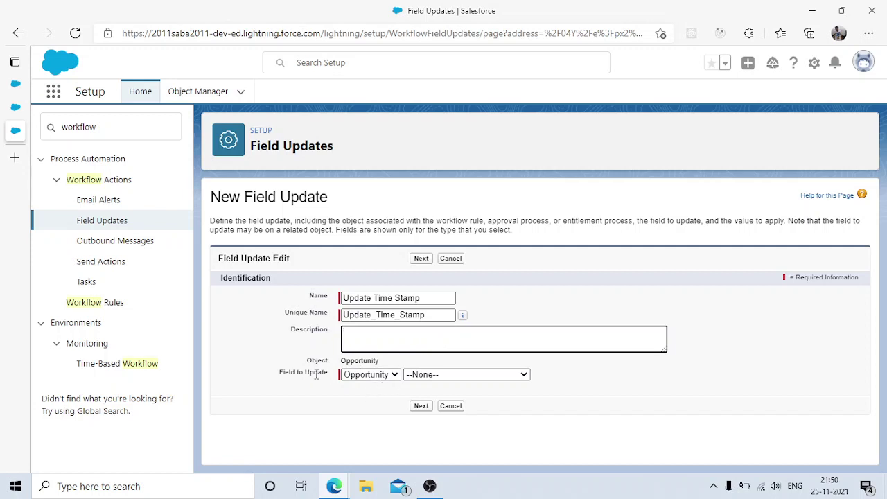
Switch the field to update to the Account object, browse its available fields, and return the object to Opportunity.
left_click(382, 378)
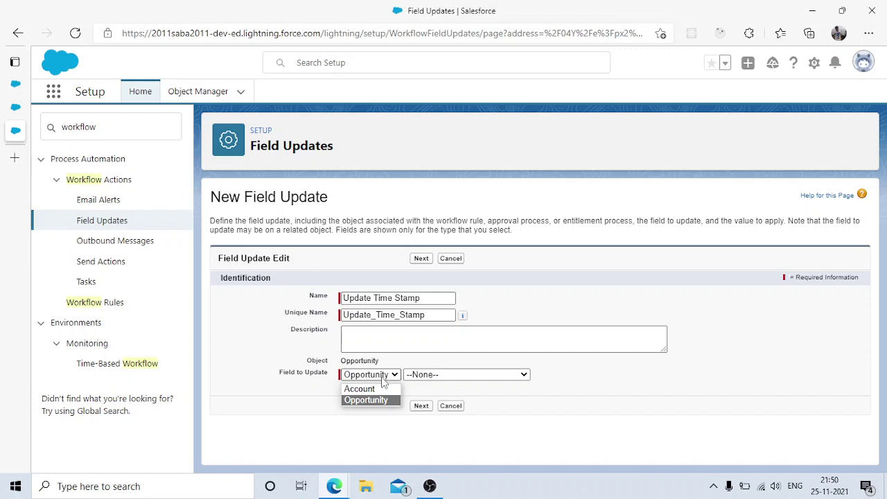
left_click(385, 388)
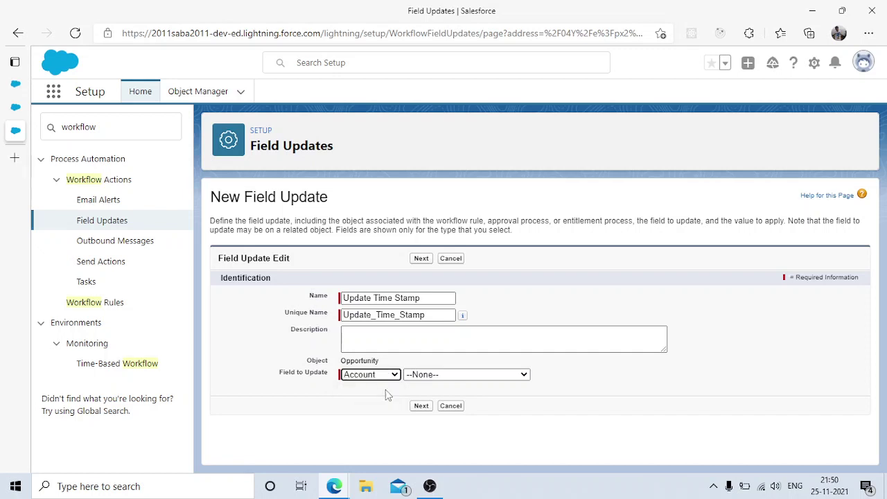
left_click(491, 379)
scroll(457, 277, "down", 4)
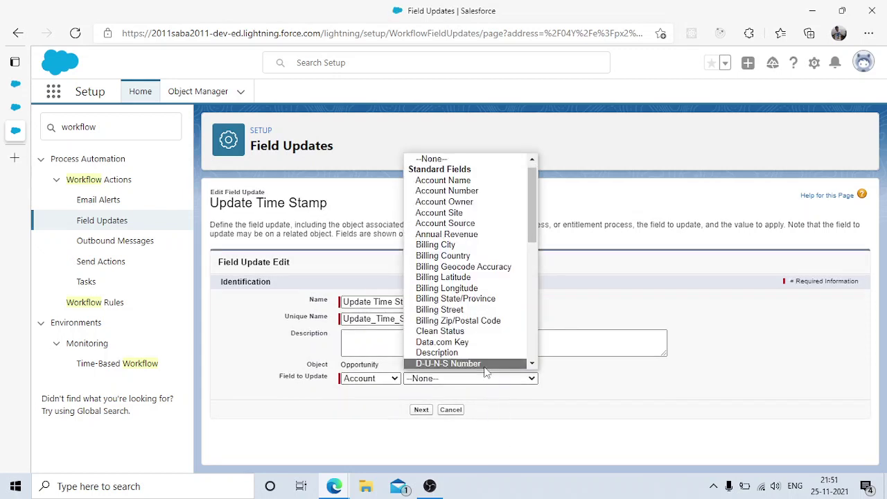
left_click(371, 378)
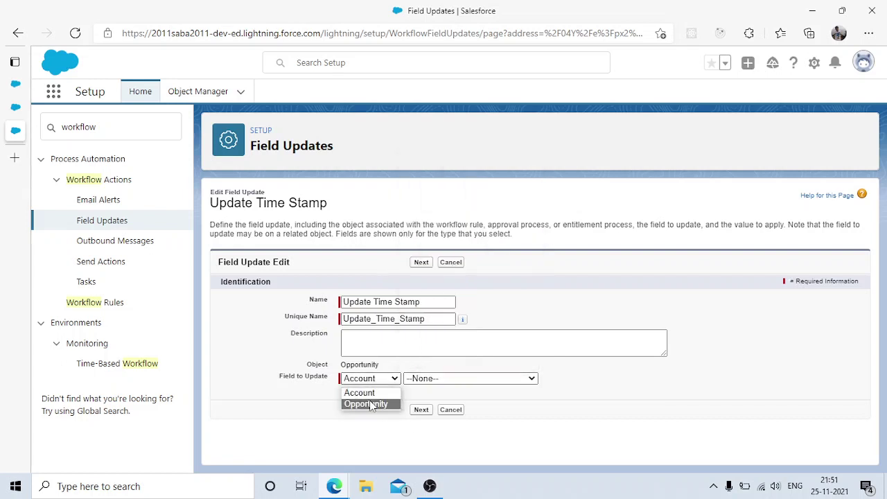
left_click(370, 405)
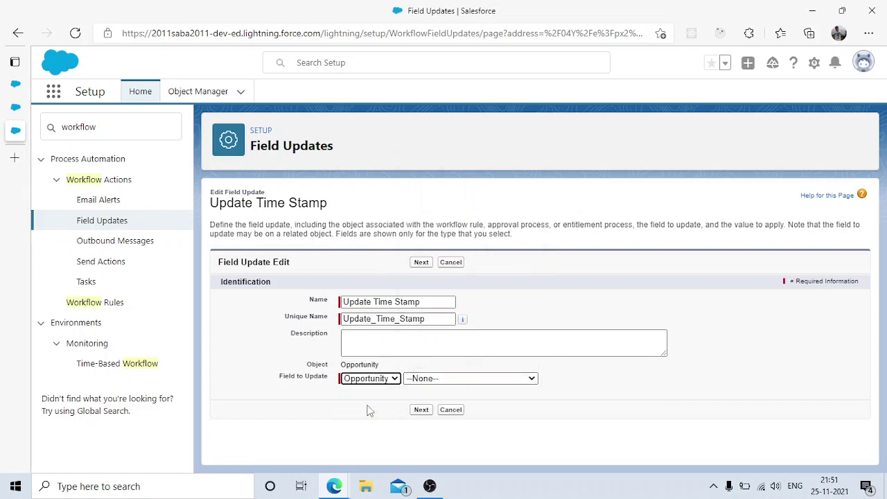
Set the Opportunity field to update to Qualified On, and review its data type and the workflow rule re-evaluation help.
left_click(505, 382)
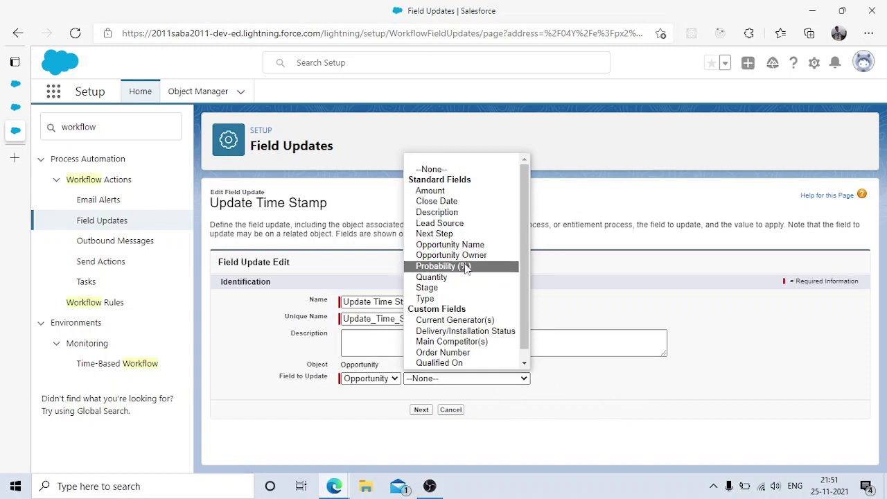
scroll(466, 277, "down", 1)
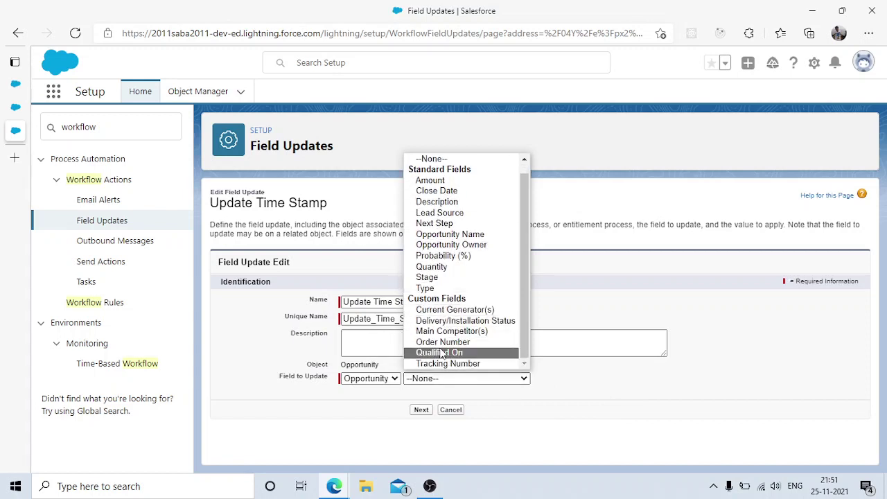
left_click(445, 355)
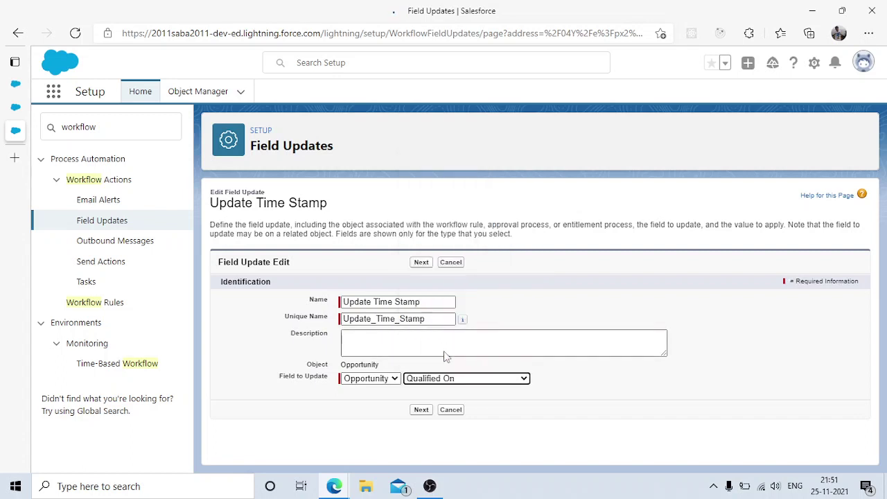
scroll(562, 375, "down", 1)
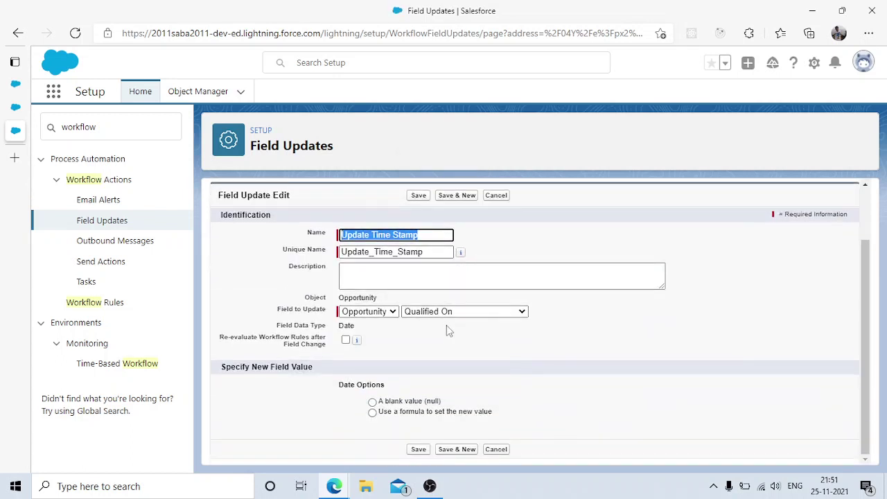
left_click_drag(278, 325, 380, 330)
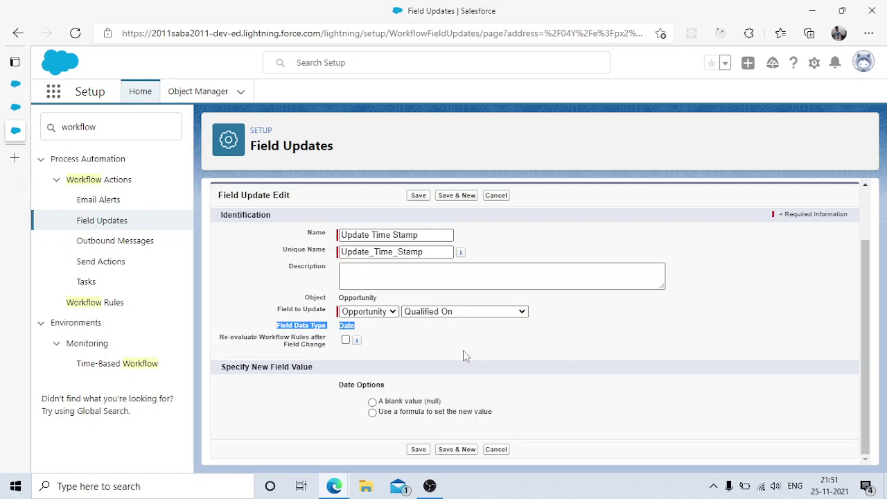
mouse_move(358, 342)
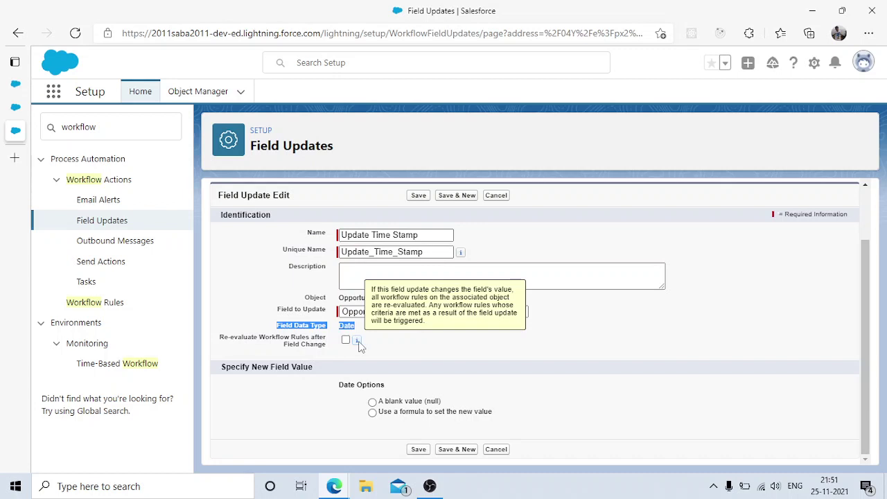
left_click(457, 353)
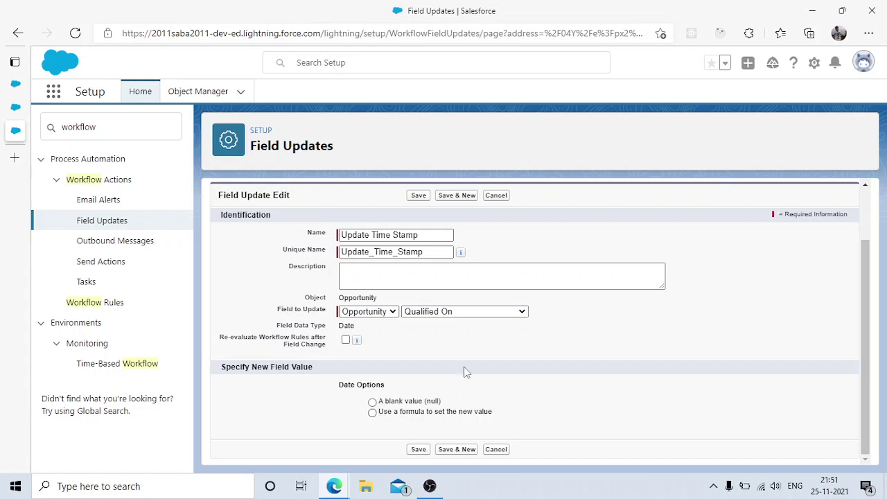
Choose to set the new date value with a formula and show the formula editor.
left_click(372, 414)
scroll(373, 416, "down", 1)
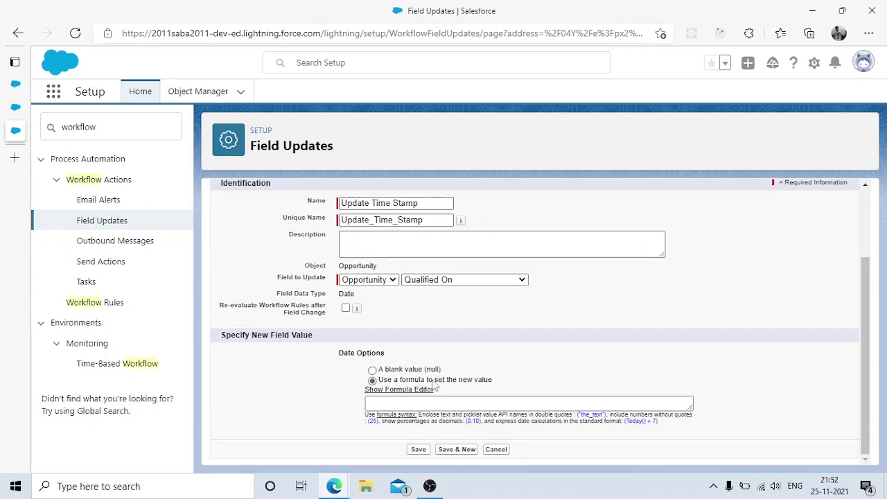
left_click(406, 404)
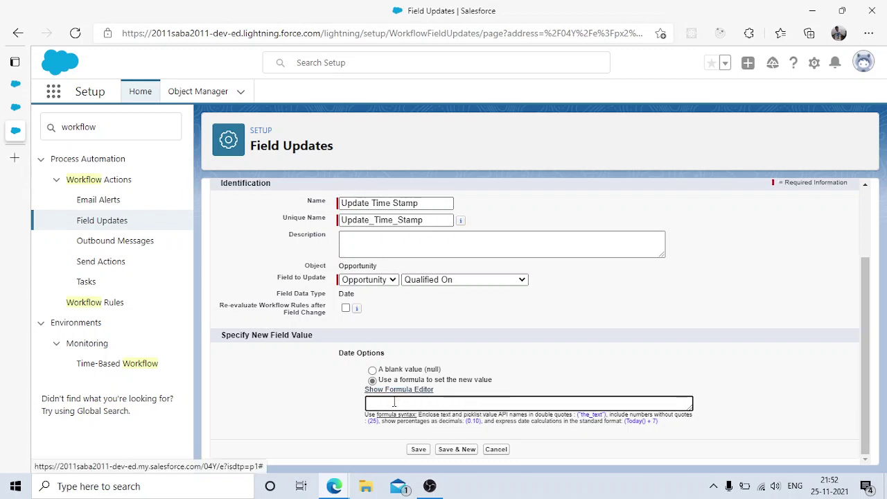
scroll(399, 395, "up", 2)
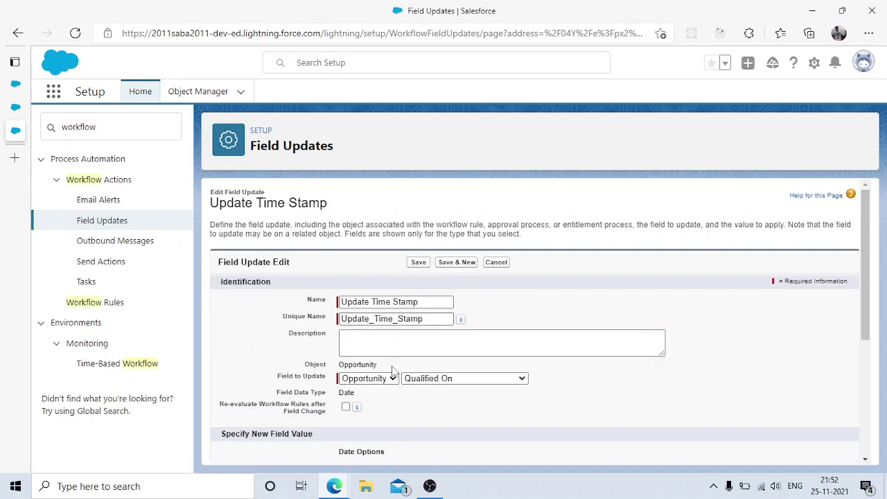
scroll(390, 374, "down", 5)
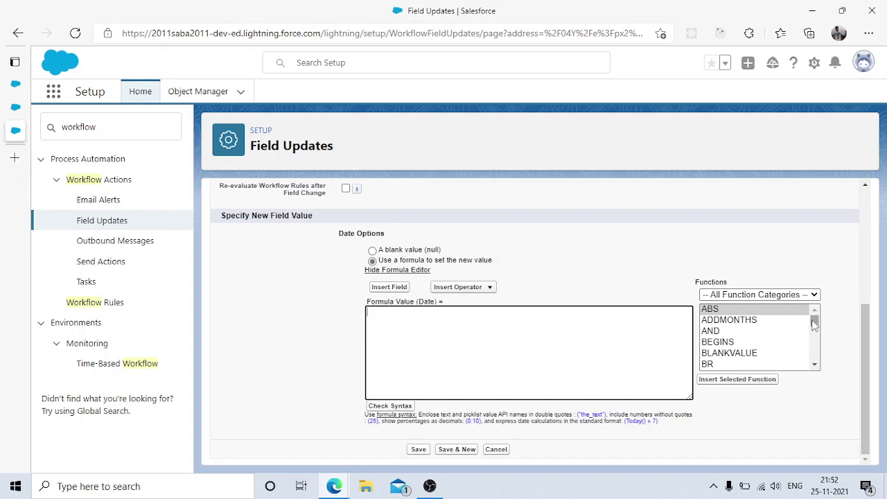
Insert the NOW function from the Date & Time category into the field update's formula value.
left_click(759, 294)
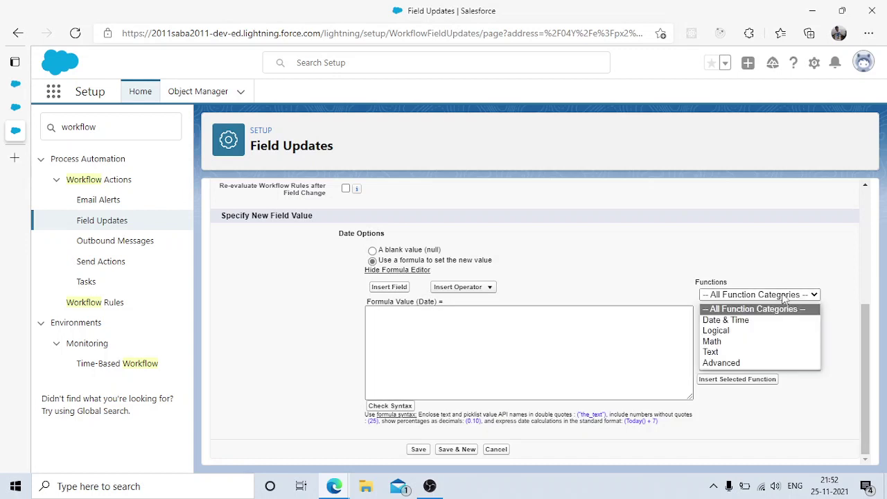
left_click(743, 321)
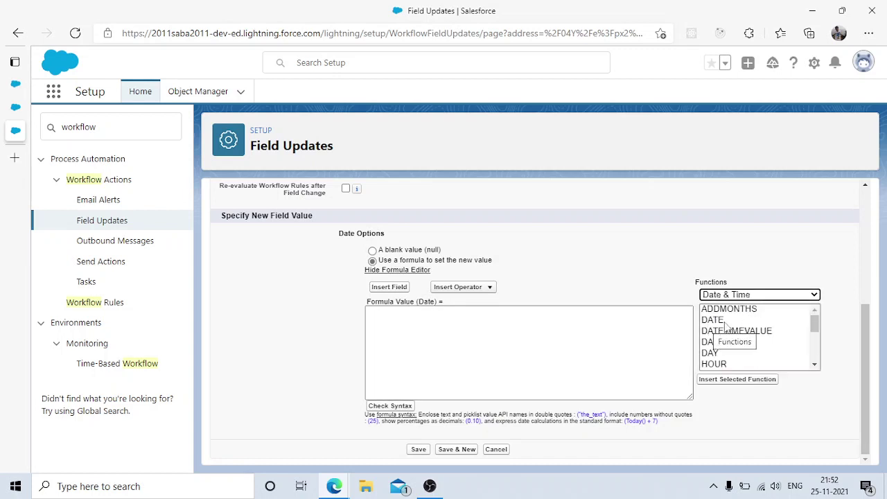
left_click(725, 320)
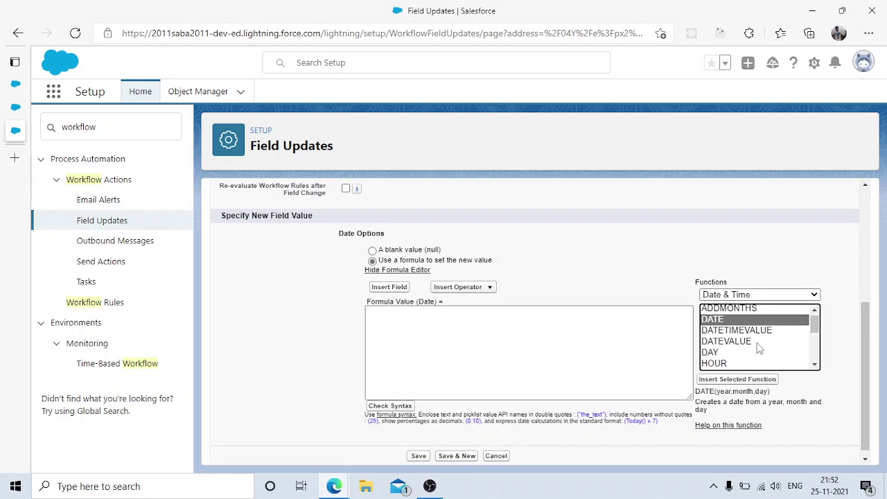
scroll(759, 349, "down", 1)
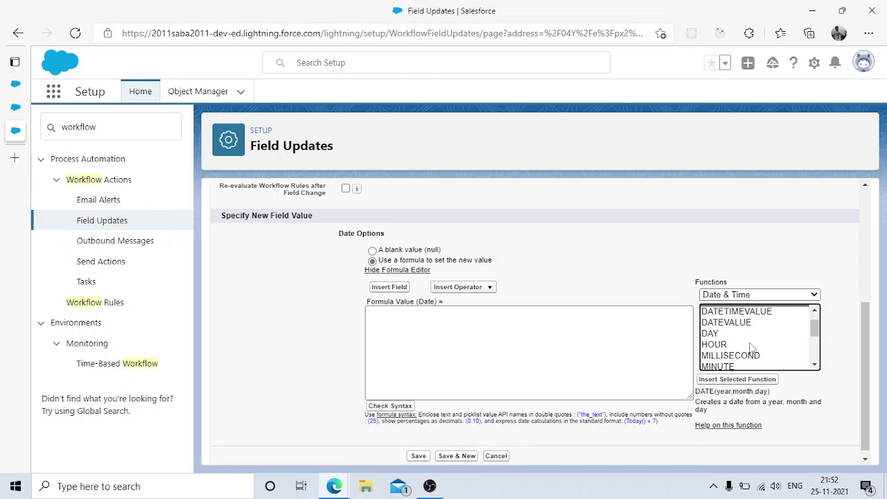
scroll(752, 350, "down", 3)
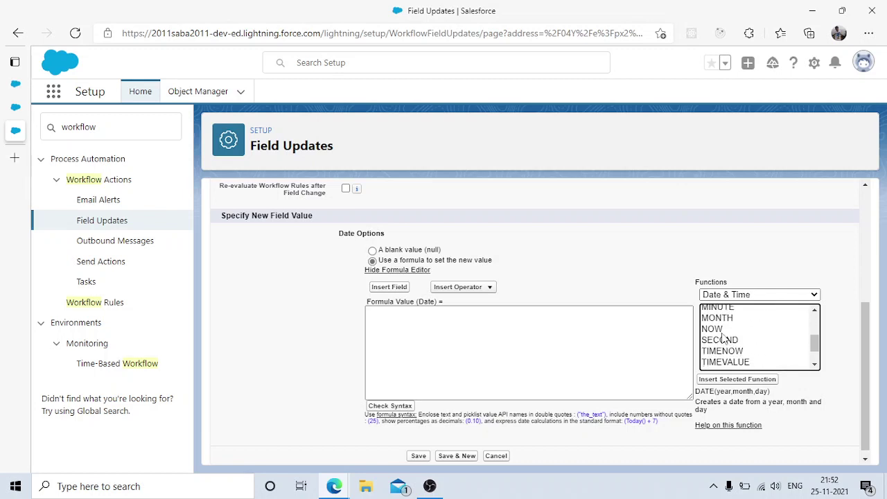
left_click(723, 330)
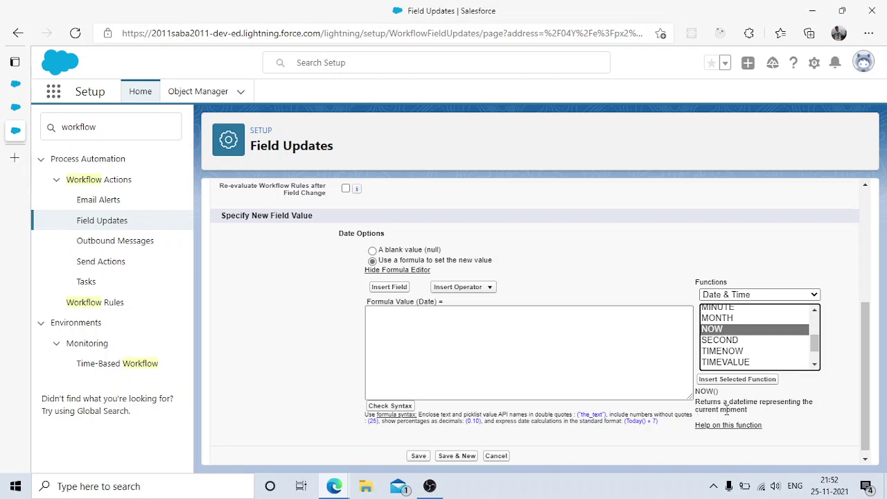
left_click(735, 382)
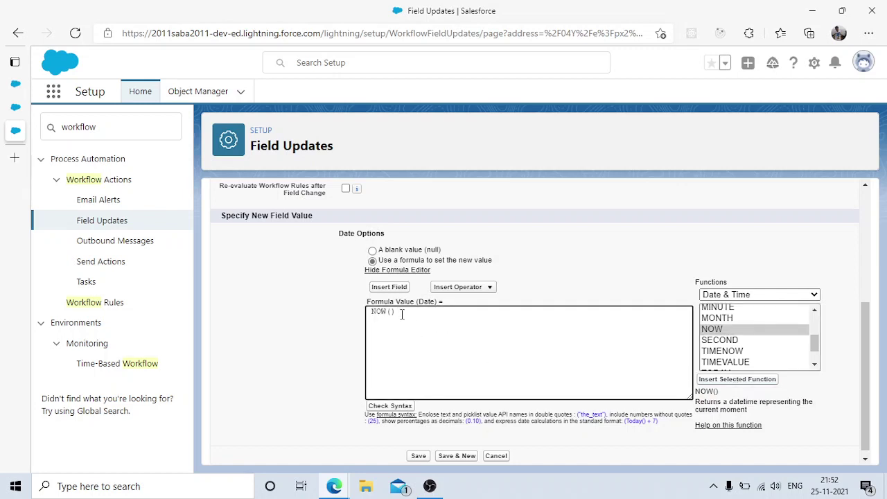
Check the syntax of the NOW() formula and save the field update.
scroll(510, 419, "down", 1)
left_click(401, 402)
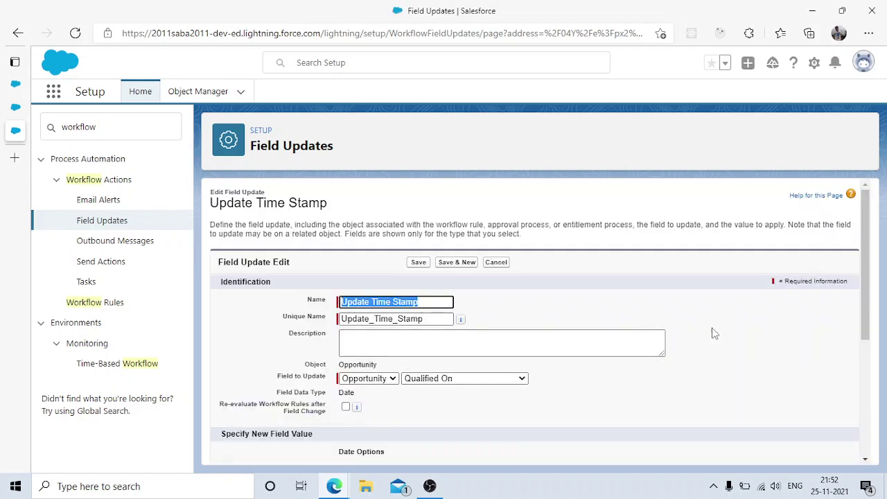
scroll(474, 346, "down", 1)
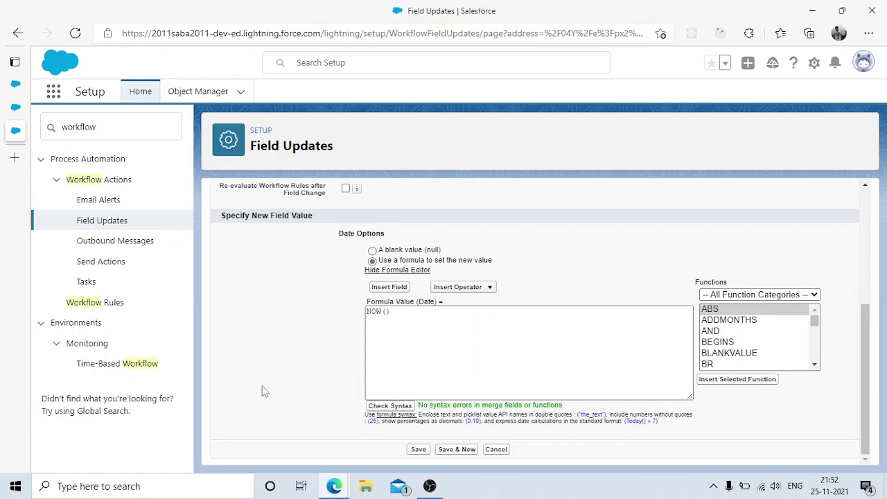
left_click(418, 450)
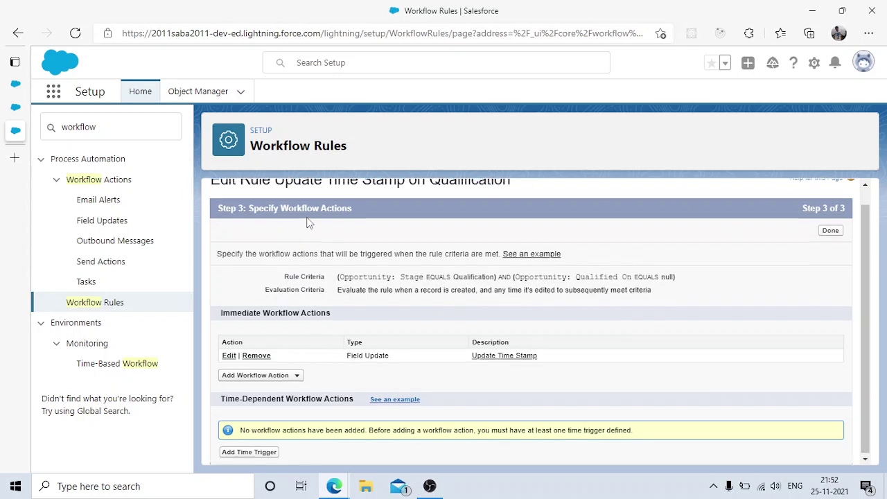
Review the rule criteria and workflow actions, finish the rule setup, and activate the Update Time Stamp on Qualification rule.
scroll(223, 230, "up", 1)
scroll(381, 321, "down", 1)
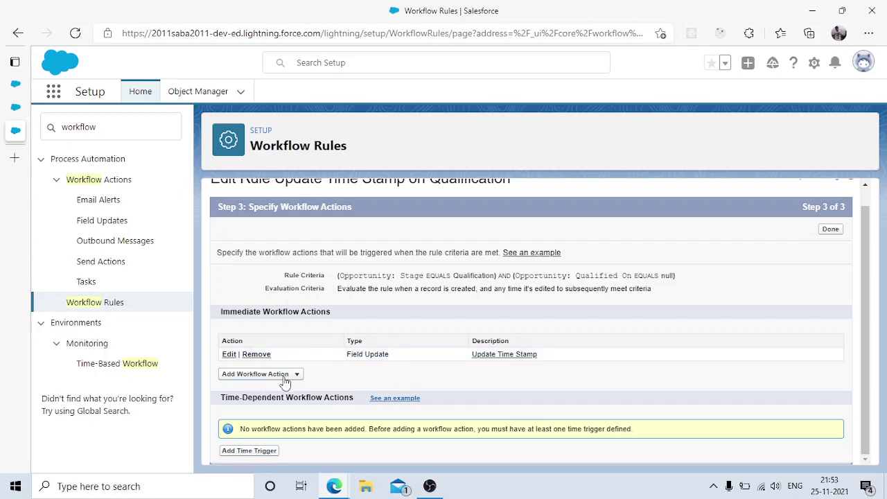
scroll(405, 287, "up", 1)
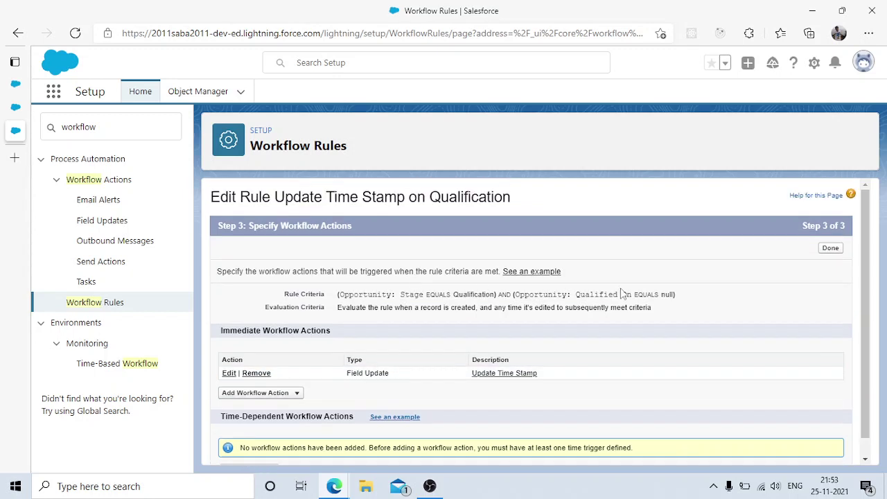
left_click(830, 249)
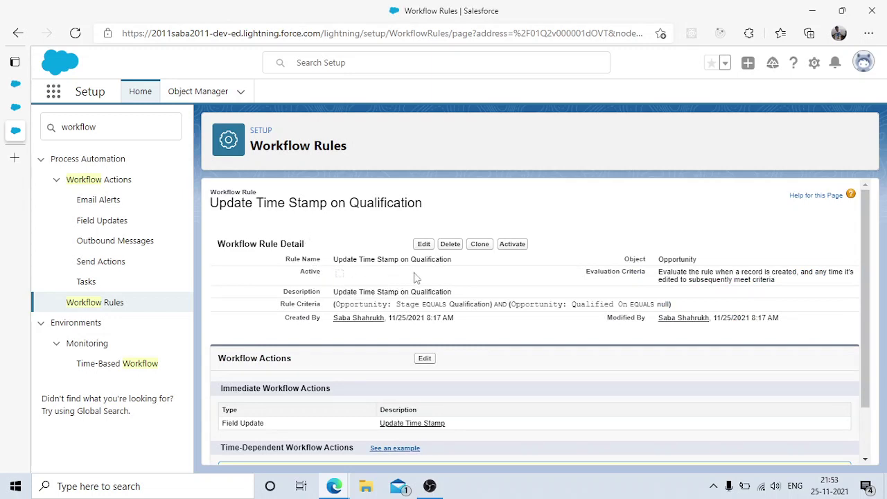
left_click(517, 247)
left_click(435, 485)
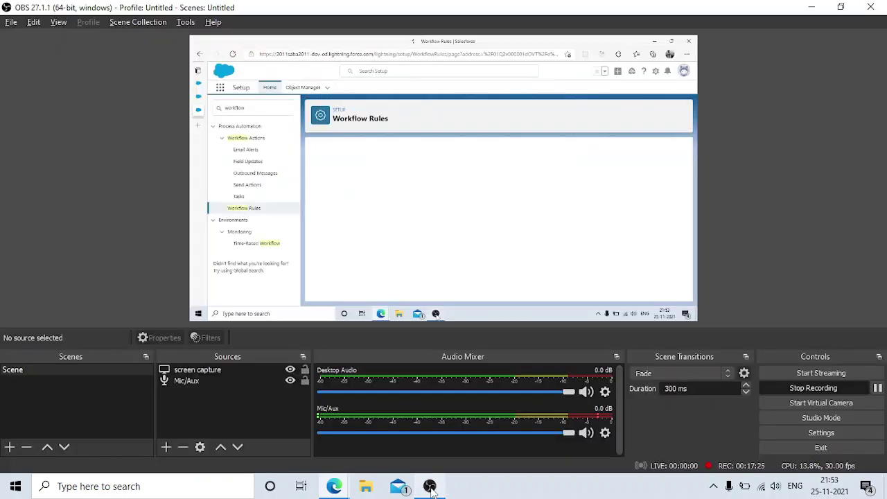
key("alt+Tab")
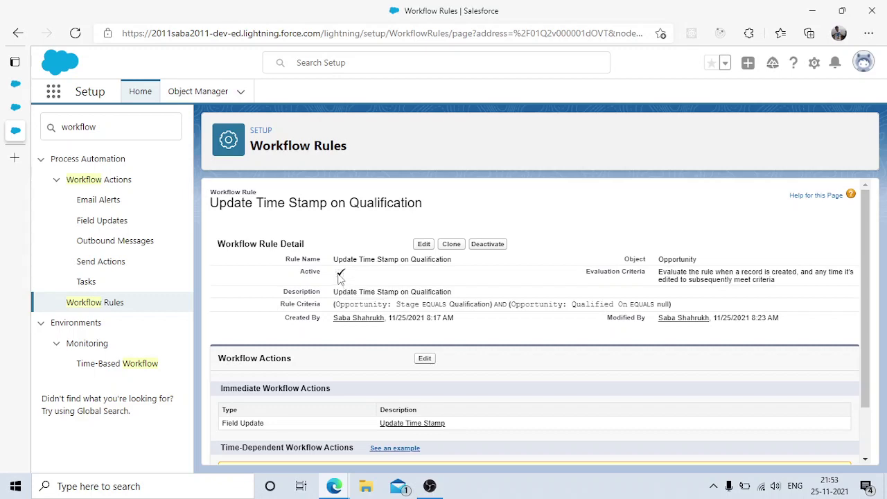
key("alt+Tab")
left_click(877, 389)
Return to the Sales app's opportunities and start a new opportunity record.
left_click(15, 107)
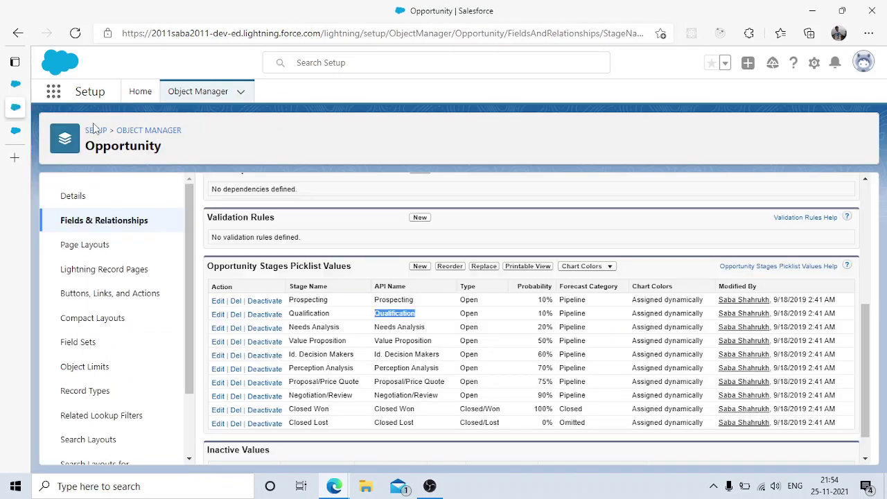
left_click(15, 84)
scroll(194, 132, "up", 4)
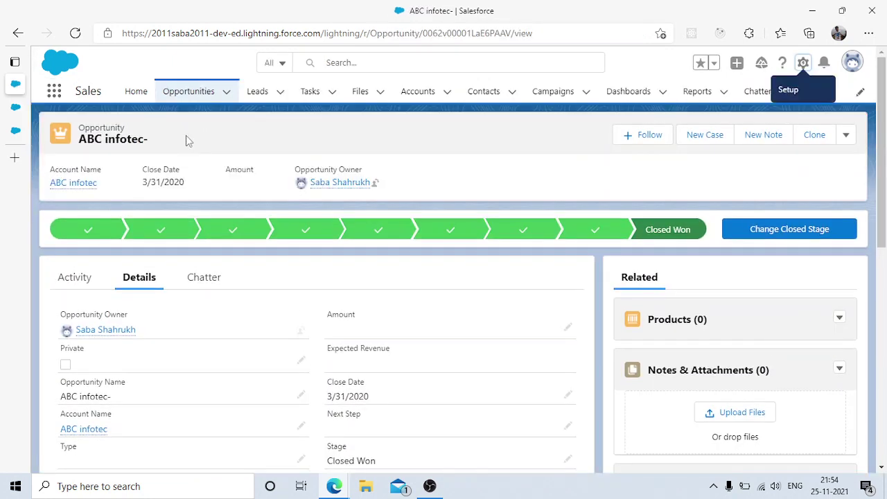
left_click(192, 99)
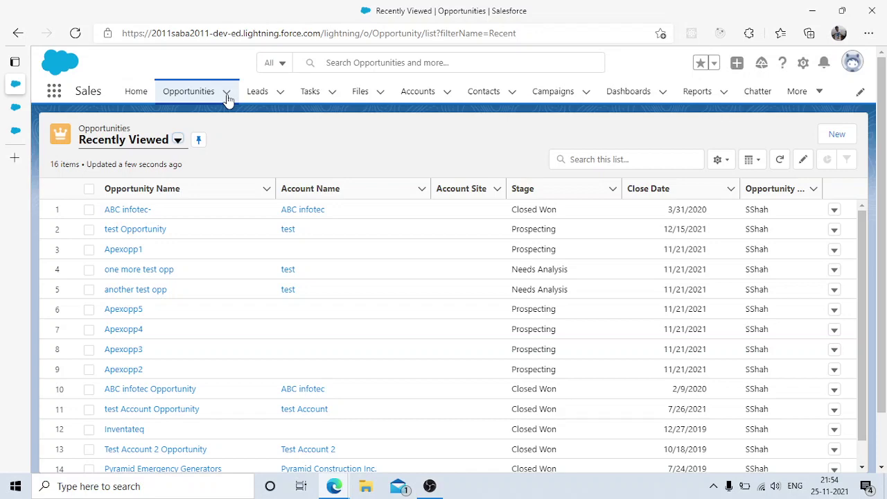
left_click(226, 94)
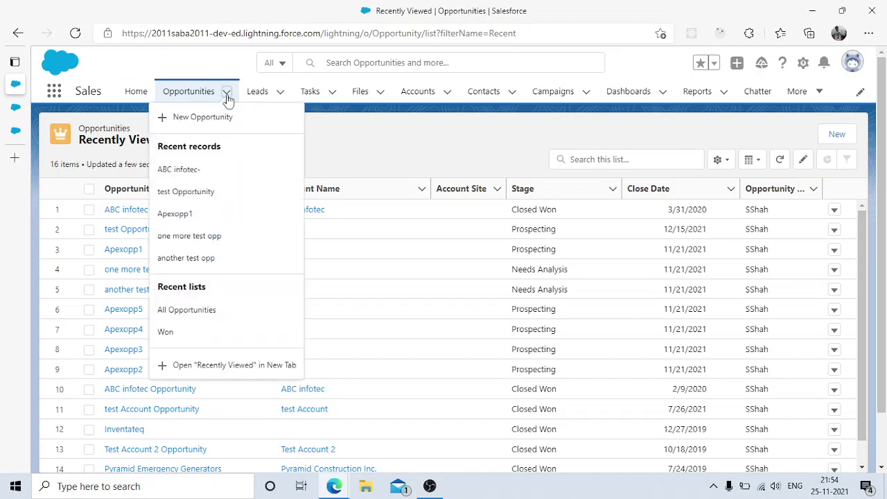
left_click(200, 116)
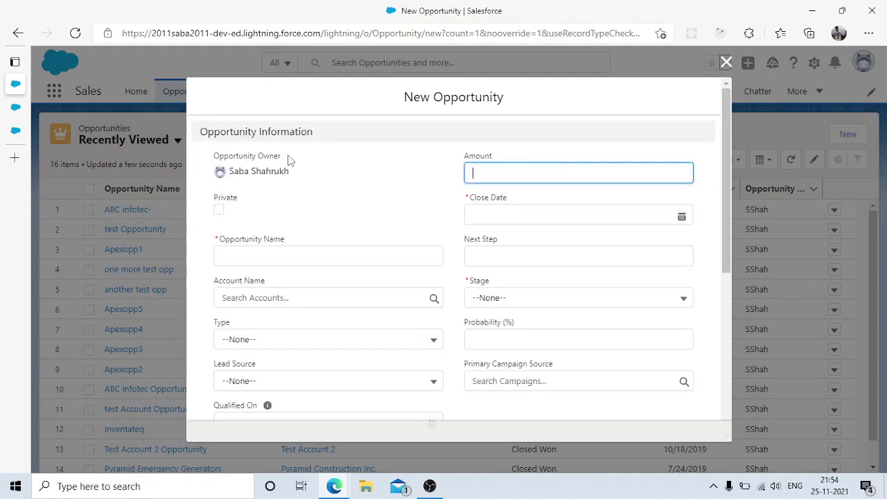
Set the new opportunity's close date to 11/24/2021 and its name to Test Datestamp Workflow.
left_click(503, 215)
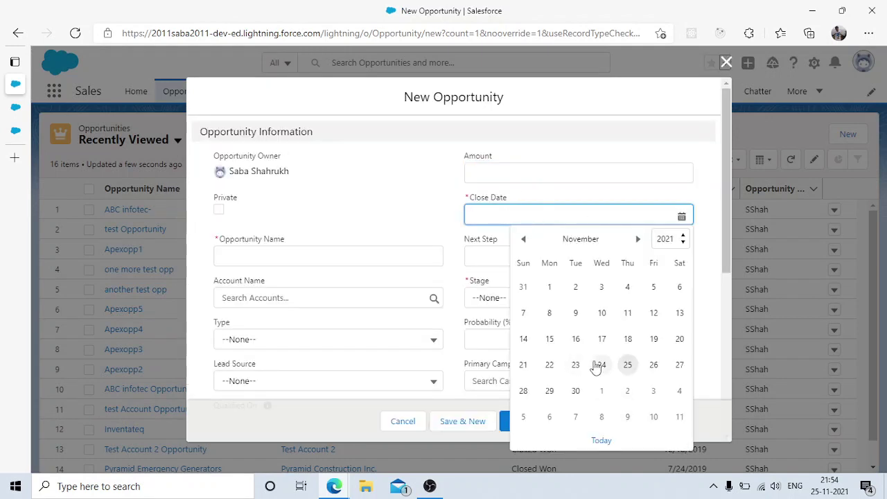
left_click(603, 366)
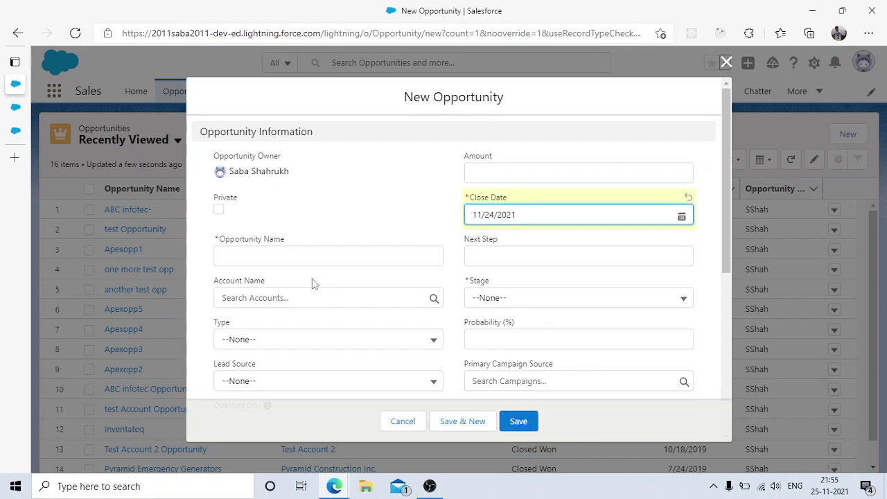
left_click(279, 248)
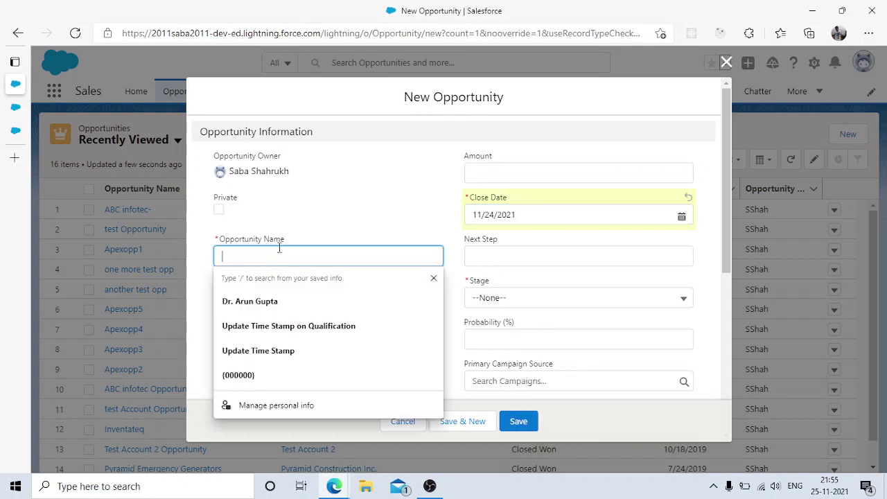
type("Test Workflow")
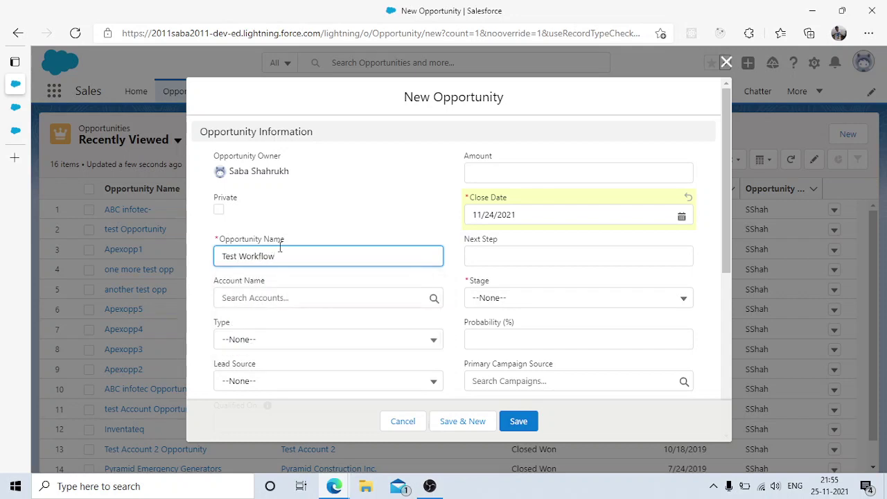
key("ctrl+Left")
type("Time")
type("stamp")
key("BackSpace")
key("BackSpace")
key("BackSpace")
key("BackSpace")
type("Date")
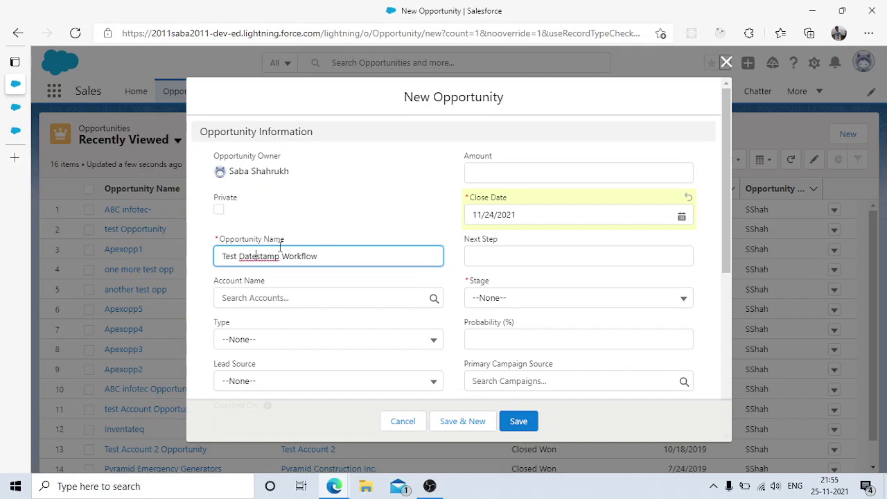
Set the opportunity's stage to Qualification, leave Qualified On blank, and save the record.
left_click(525, 296)
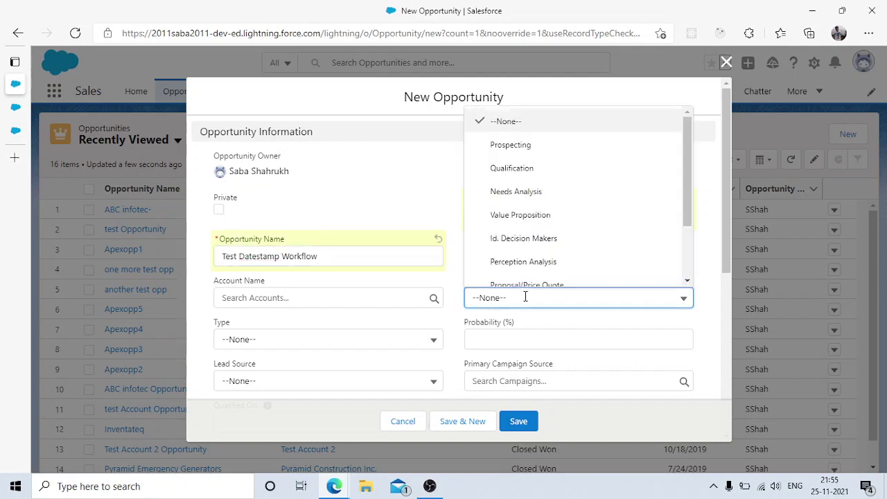
left_click(537, 172)
scroll(485, 277, "down", 1)
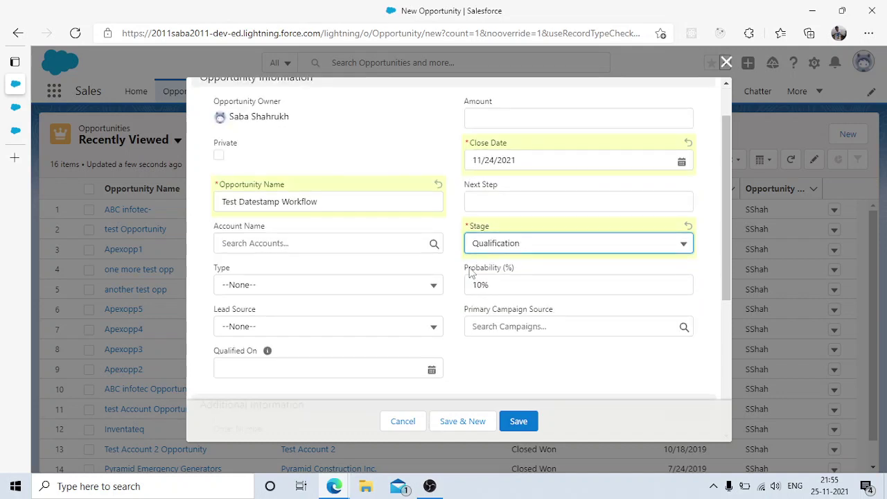
scroll(441, 269, "down", 2)
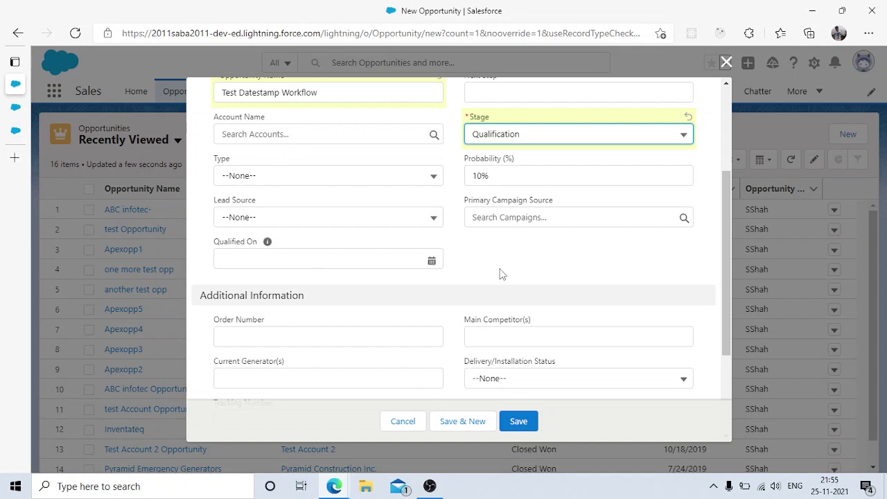
scroll(471, 284, "down", 3)
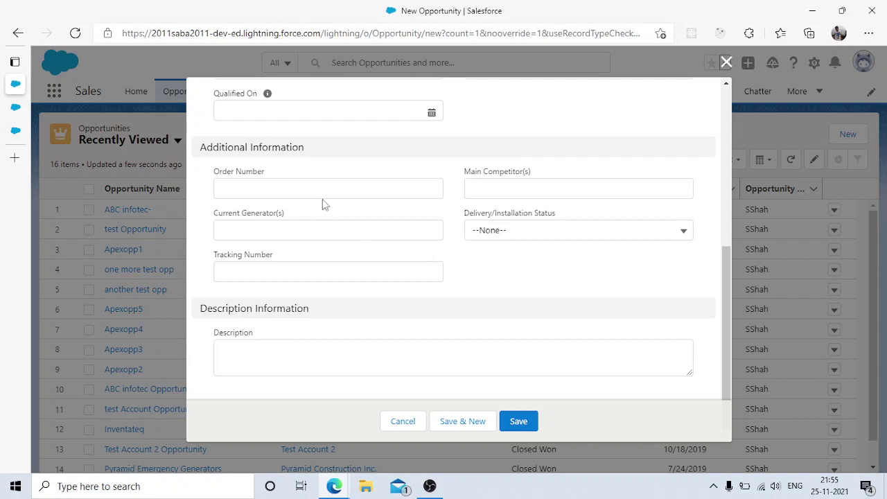
scroll(329, 224, "up", 1)
scroll(329, 224, "up", 3)
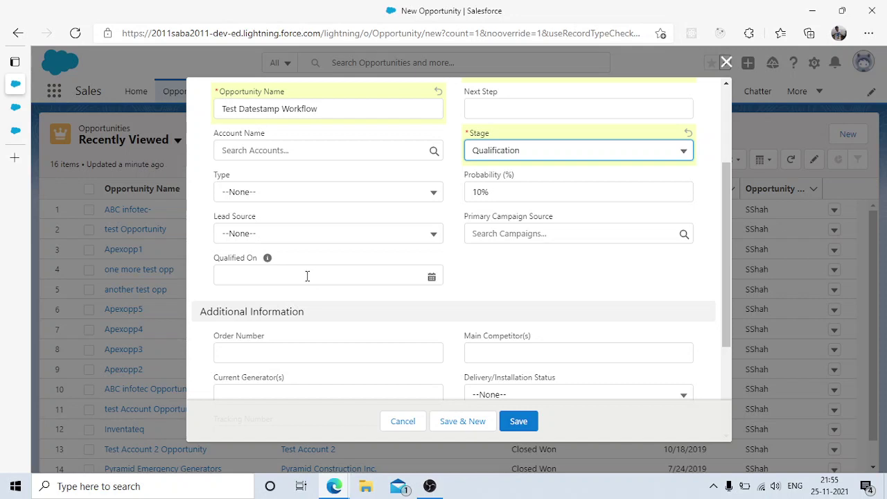
triple_click(216, 260)
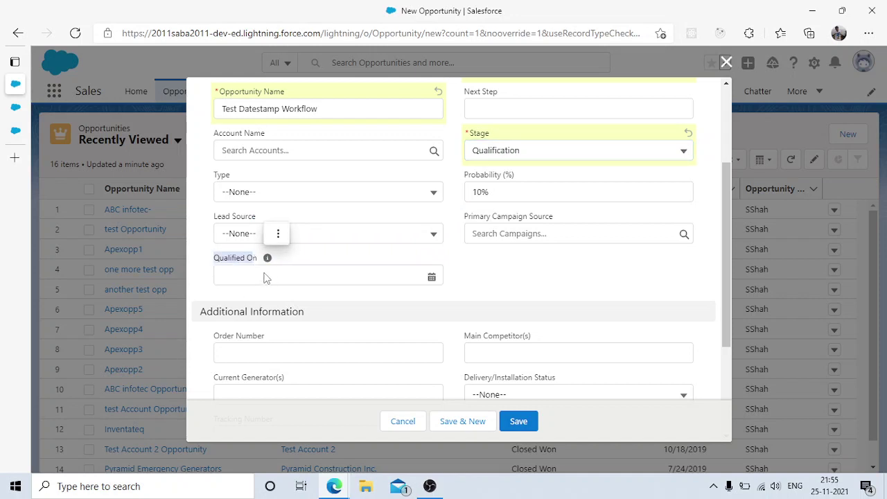
left_click(330, 260)
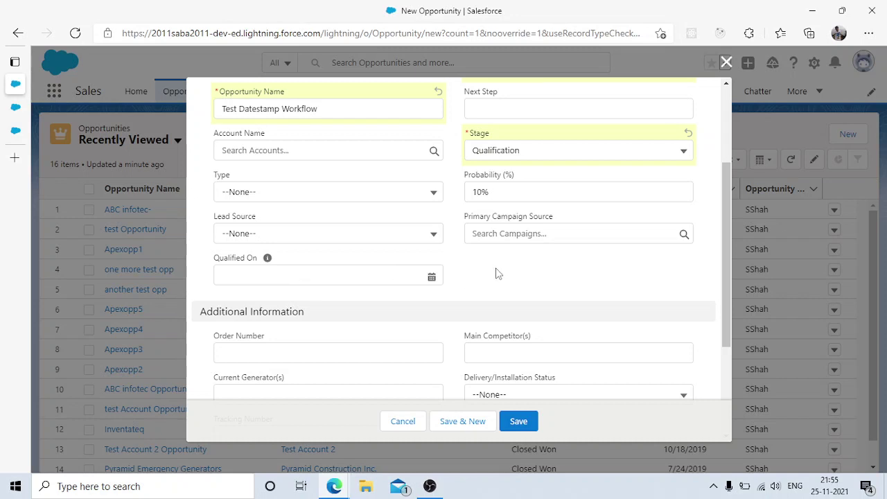
scroll(465, 262, "down", 3)
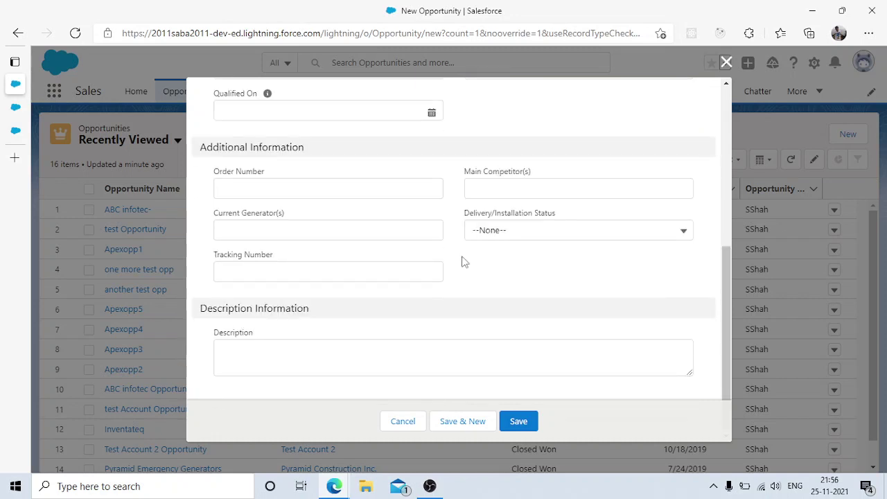
left_click(519, 423)
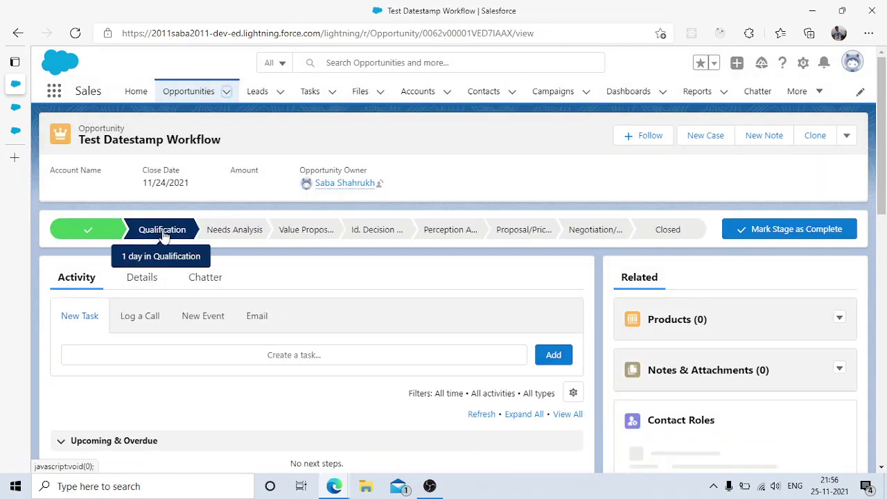
Examine the Qualified On field in the saved opportunity's details.
left_click(145, 279)
scroll(318, 284, "down", 3)
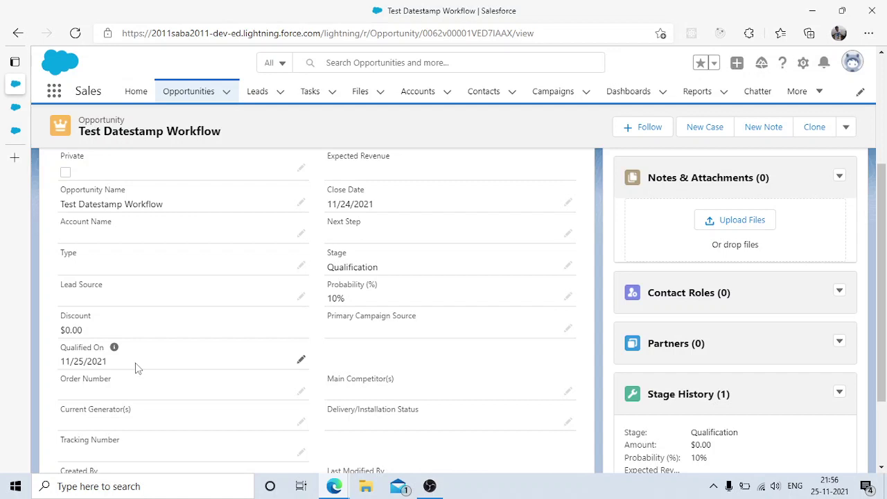
Clear the opportunity's Qualified On date while its stage is Qualification, and save the record.
scroll(142, 347, "up", 1)
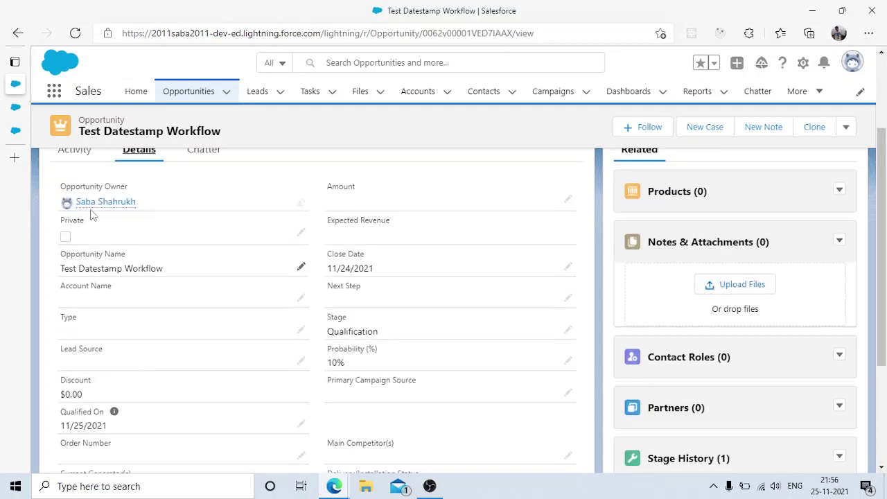
scroll(170, 222, "up", 1)
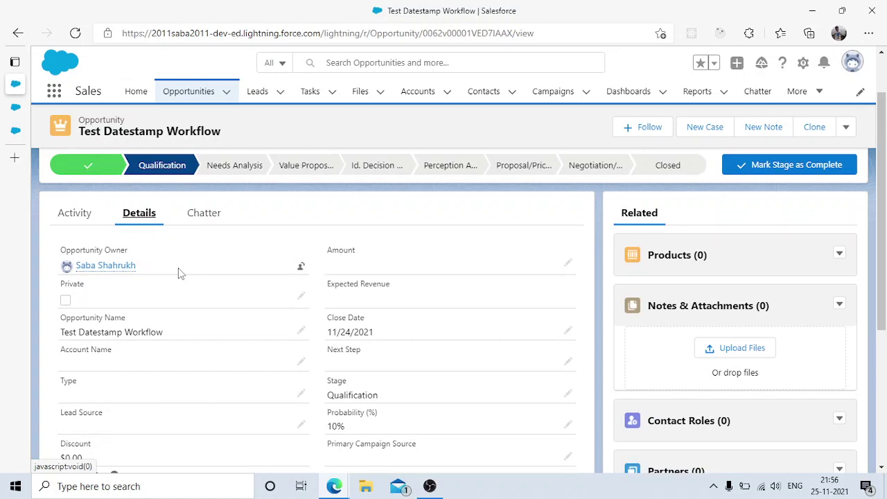
scroll(202, 273, "down", 2)
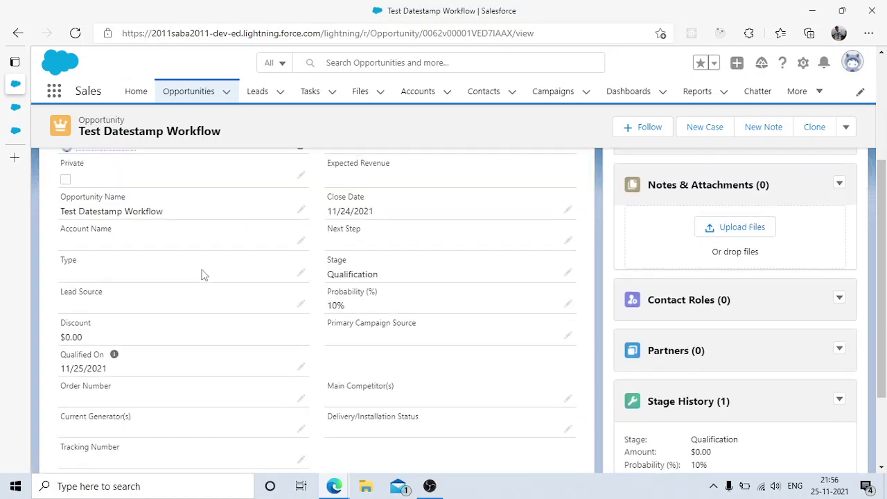
left_click(302, 362)
left_click(146, 374)
key("ctrl+a")
key("BackSpace")
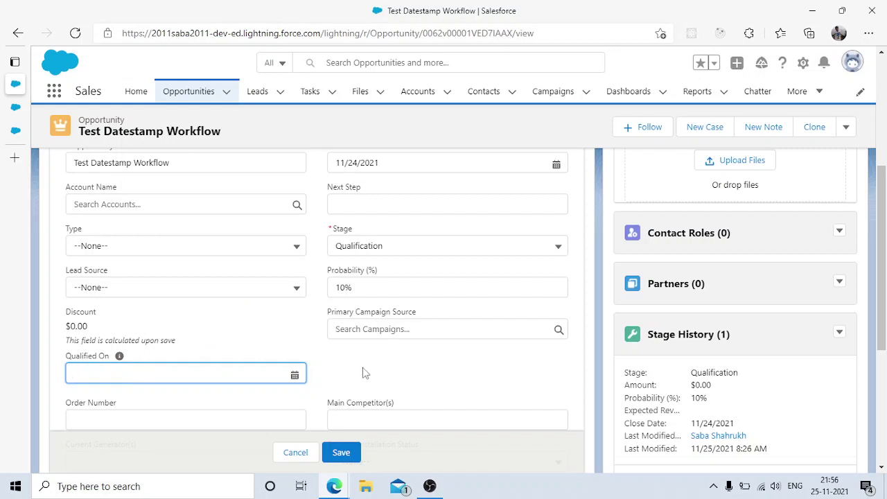
left_click(342, 367)
left_click(345, 453)
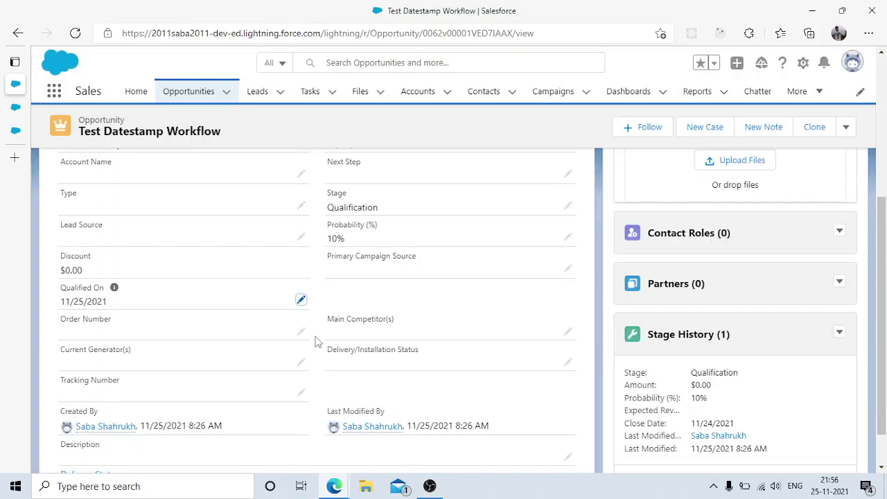
Set Needs Analysis as the opportunity's current stage.
scroll(315, 340, "down", 1)
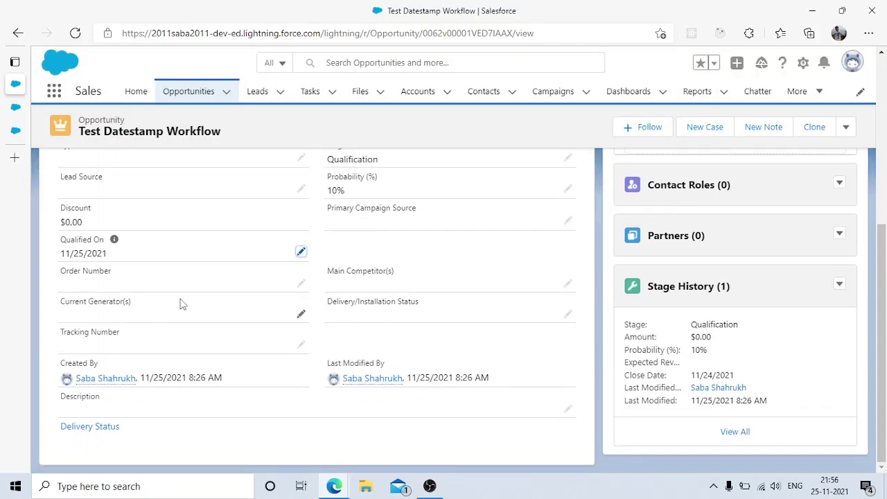
scroll(182, 304, "up", 1)
scroll(131, 323, "up", 2)
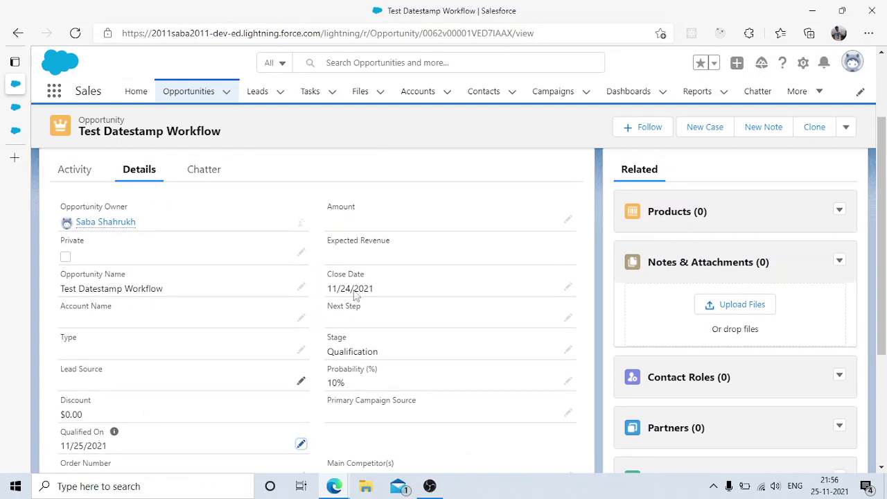
scroll(199, 236, "up", 2)
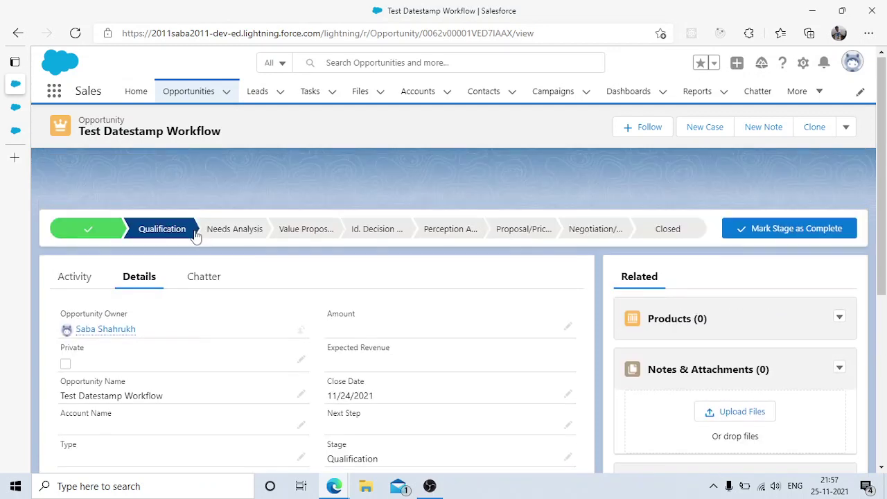
left_click(235, 232)
left_click(785, 235)
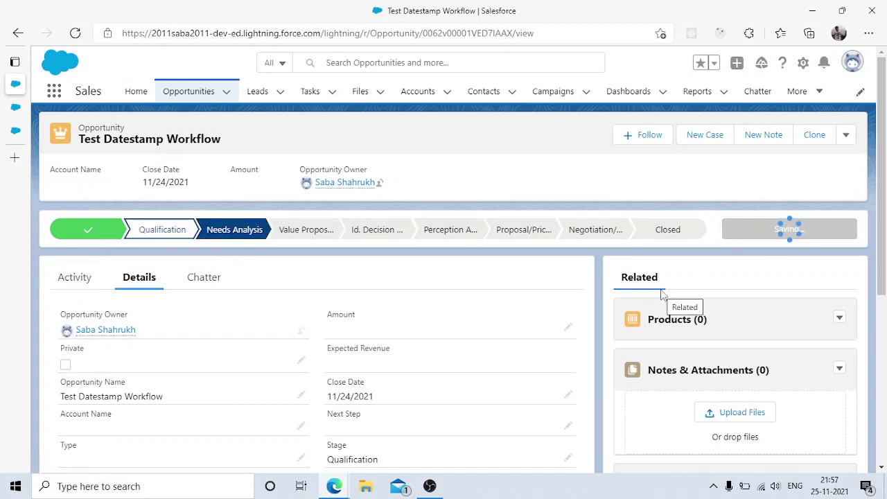
Clear the Qualified On date with the opportunity at the Needs Analysis stage, and save the record.
scroll(458, 284, "down", 2)
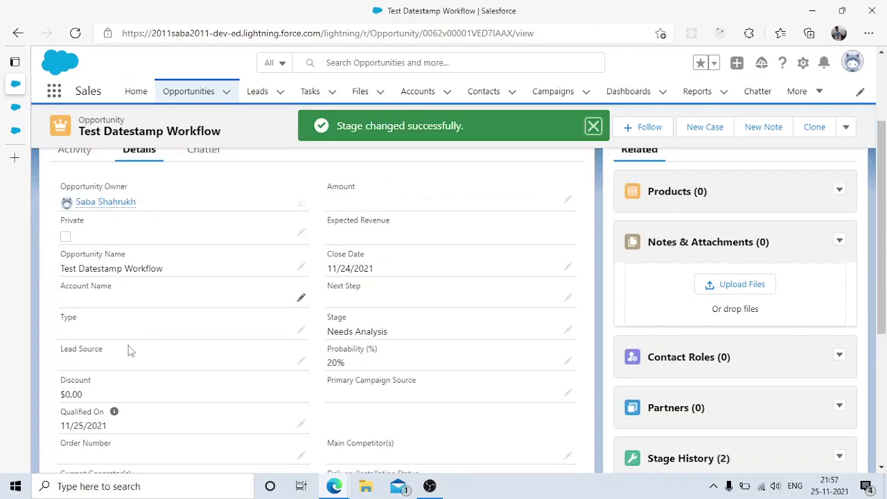
scroll(168, 356, "down", 2)
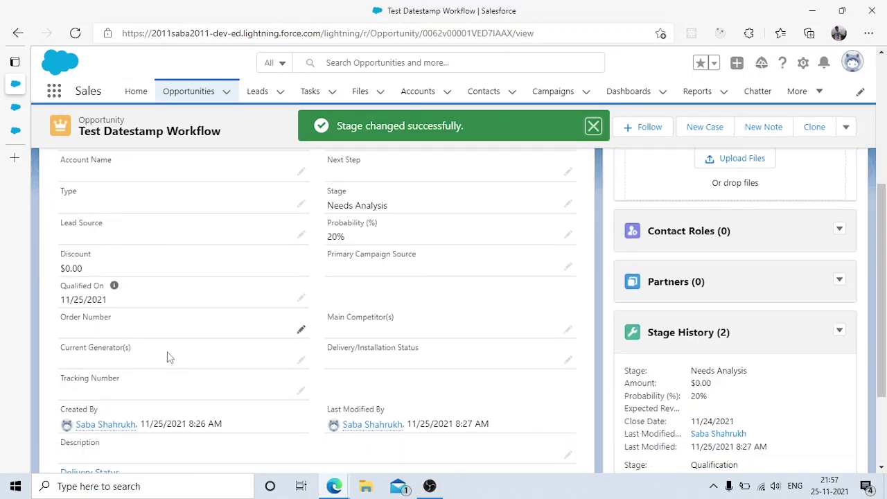
left_click(301, 296)
key("ctrl+a")
key("BackSpace")
left_click(344, 451)
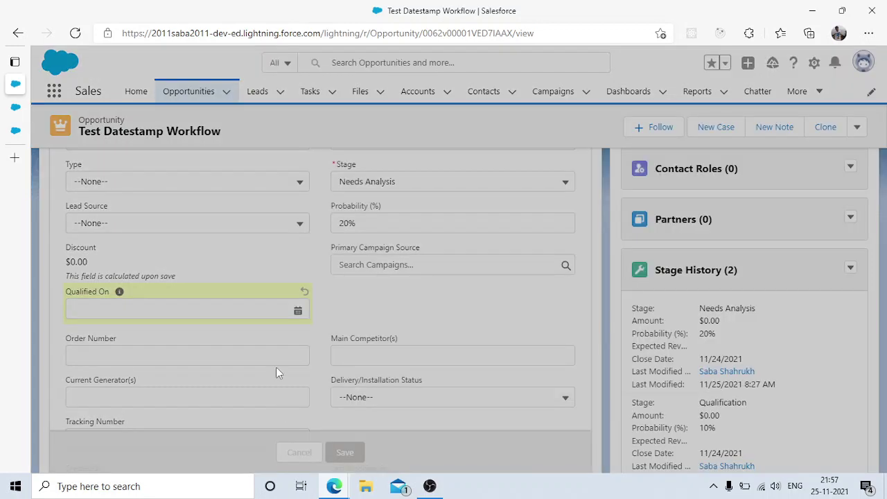
Set the opportunity's current stage back to Qualification and check the Qualified On field in its details.
scroll(266, 323, "up", 2)
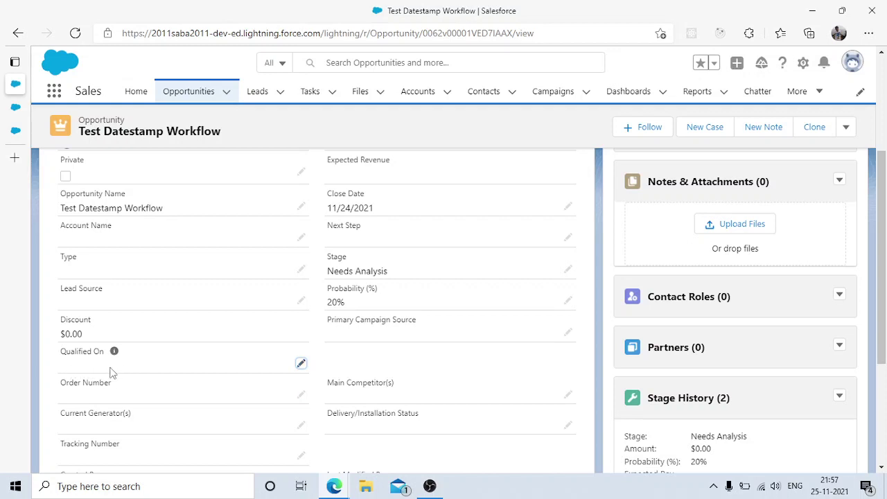
scroll(168, 365, "up", 1)
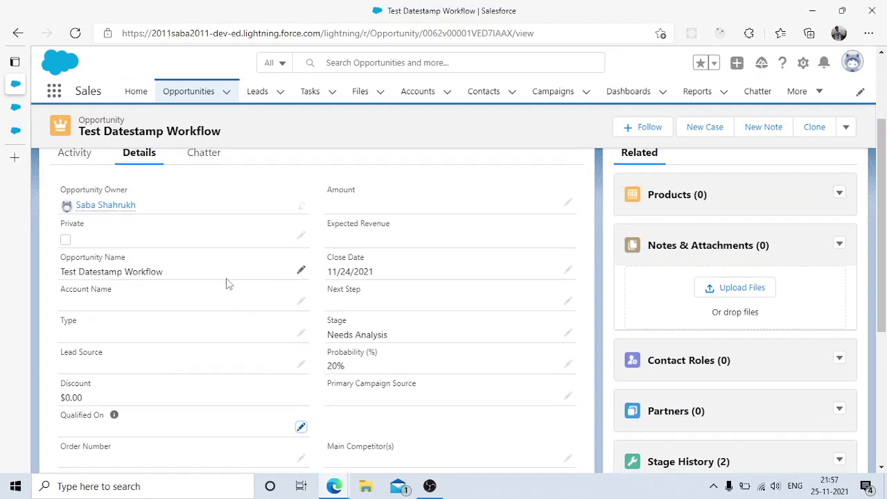
scroll(336, 239, "up", 2)
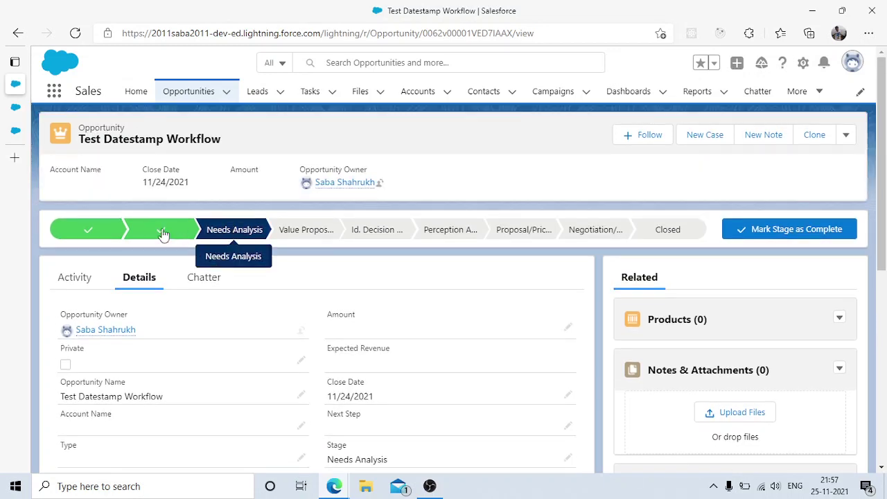
mouse_move(161, 236)
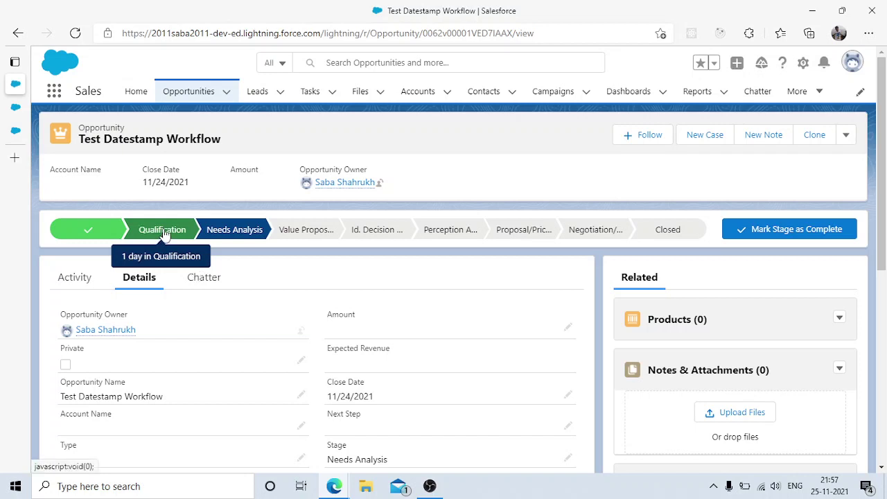
left_click(164, 234)
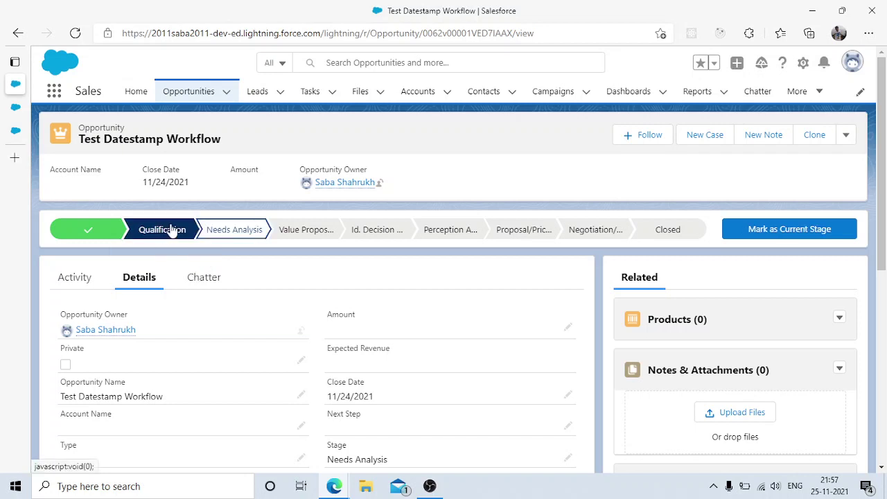
left_click(779, 233)
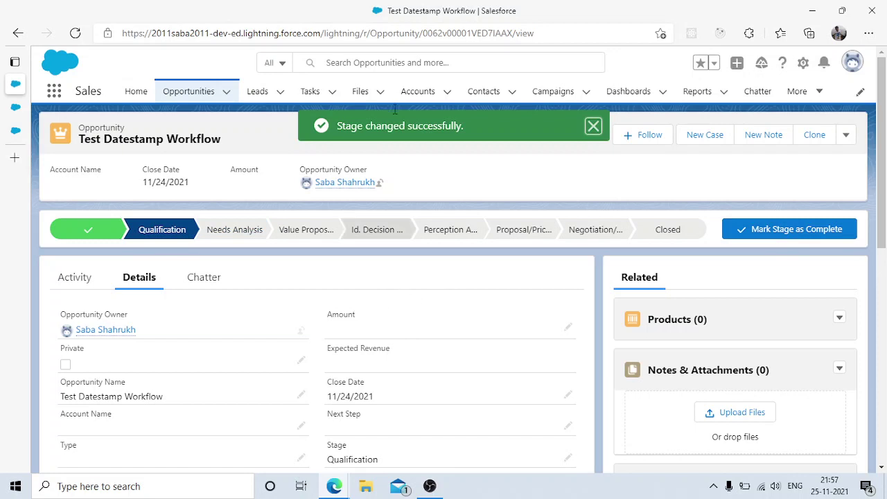
scroll(411, 245, "down", 3)
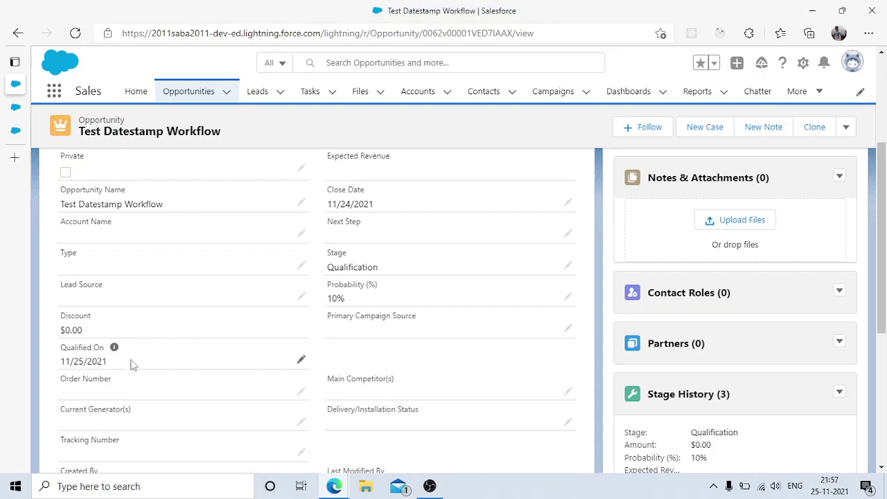
Change the Qualified On date to 11/16/2021 and save the opportunity.
left_click(301, 364)
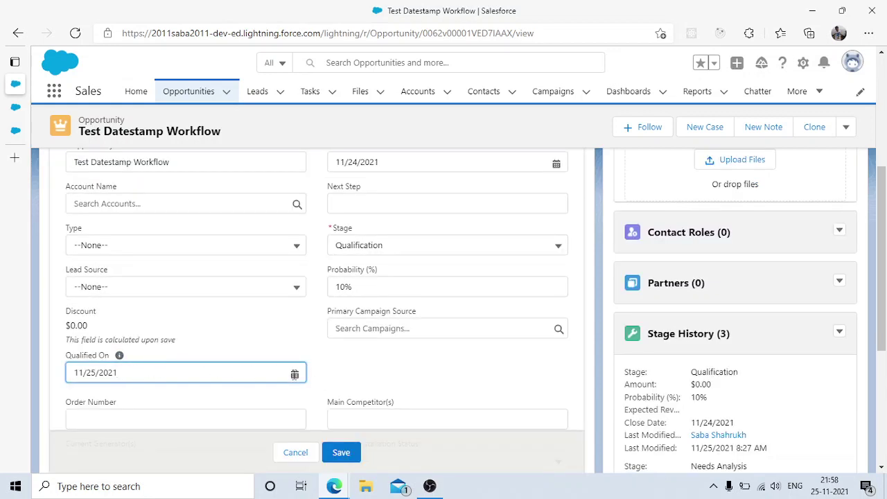
left_click(294, 375)
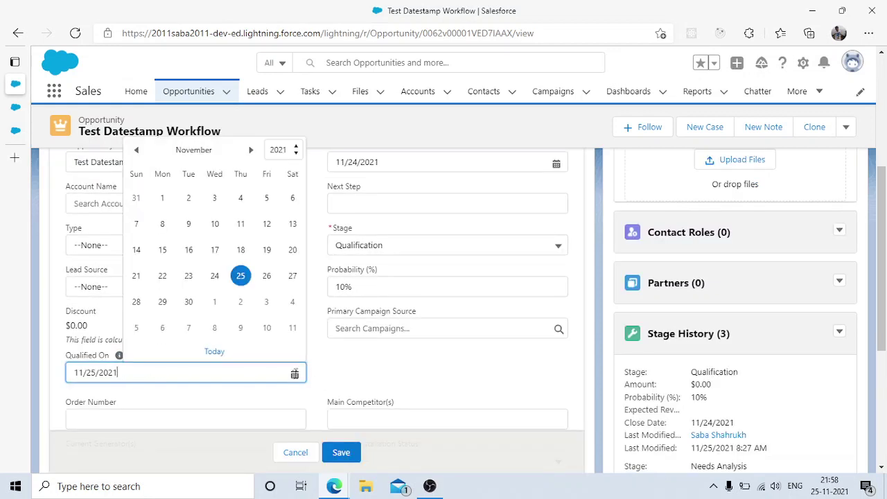
left_click(190, 250)
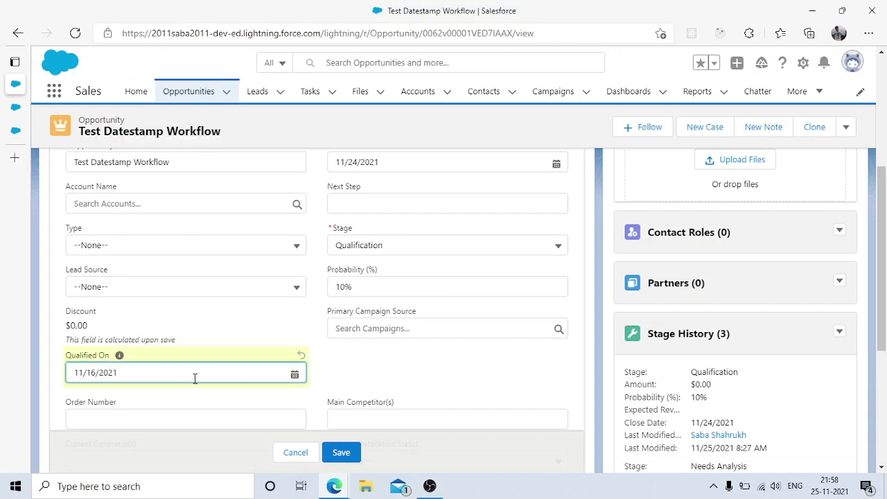
left_click(342, 456)
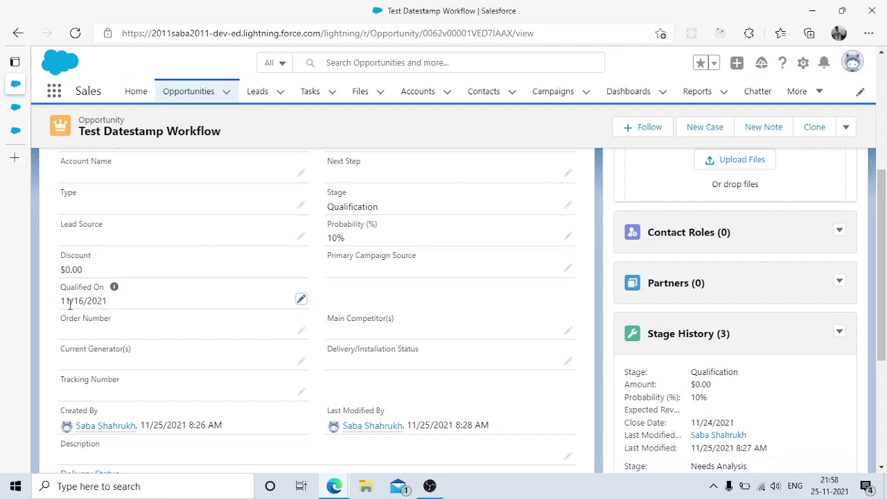
Set Value Proposition as the opportunity's current stage.
scroll(237, 291, "up", 1)
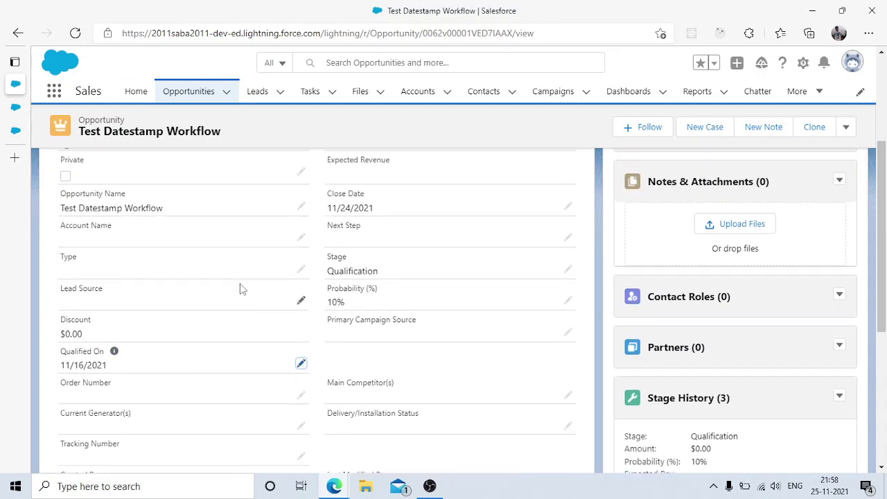
scroll(241, 282, "up", 3)
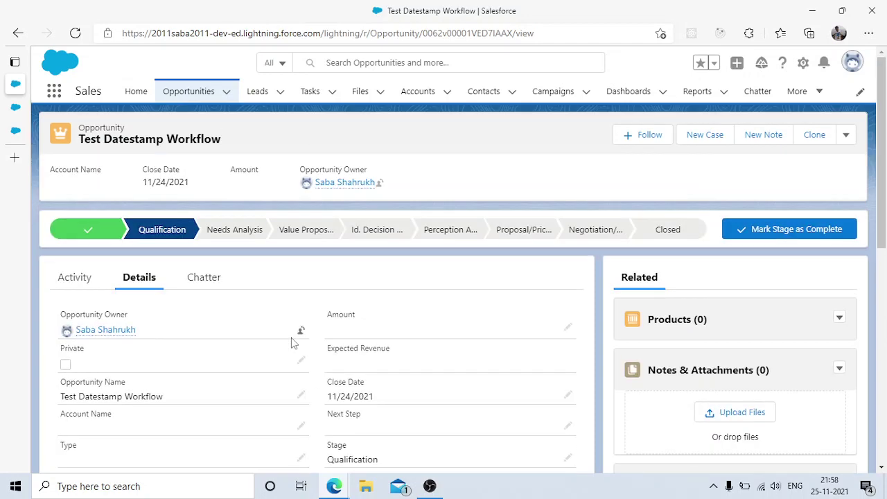
left_click(302, 236)
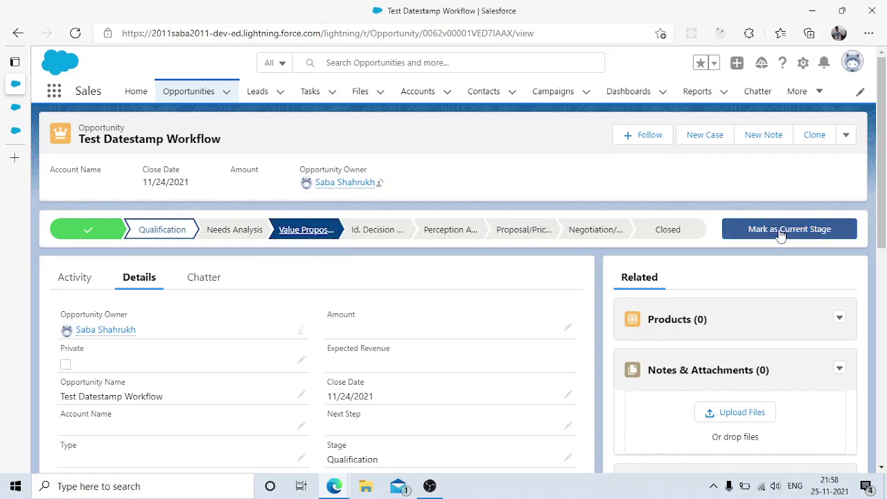
scroll(436, 319, "down", 3)
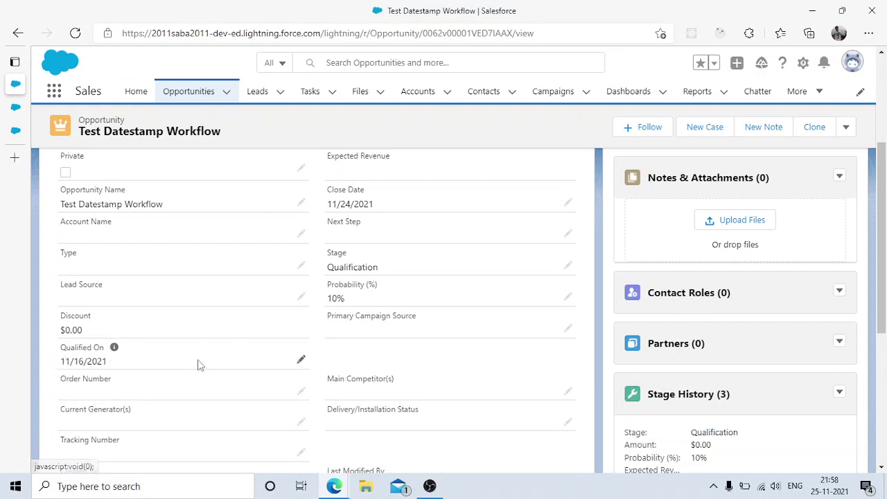
scroll(268, 359, "up", 3)
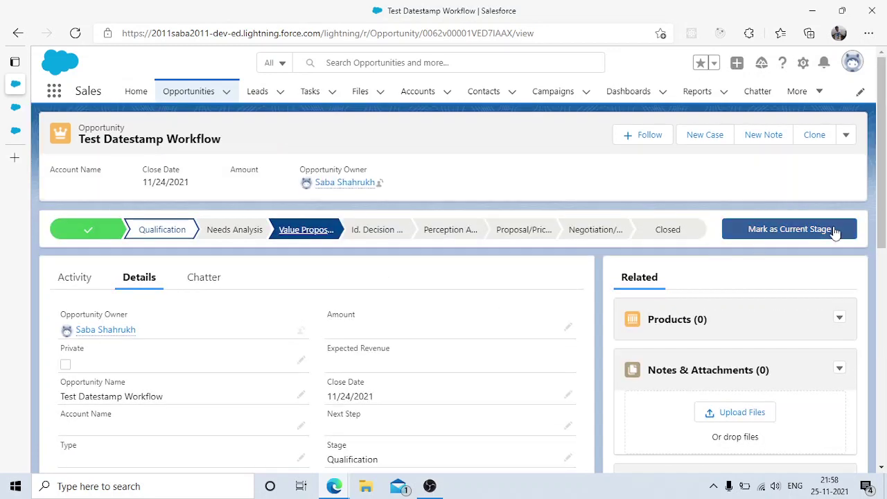
left_click(804, 233)
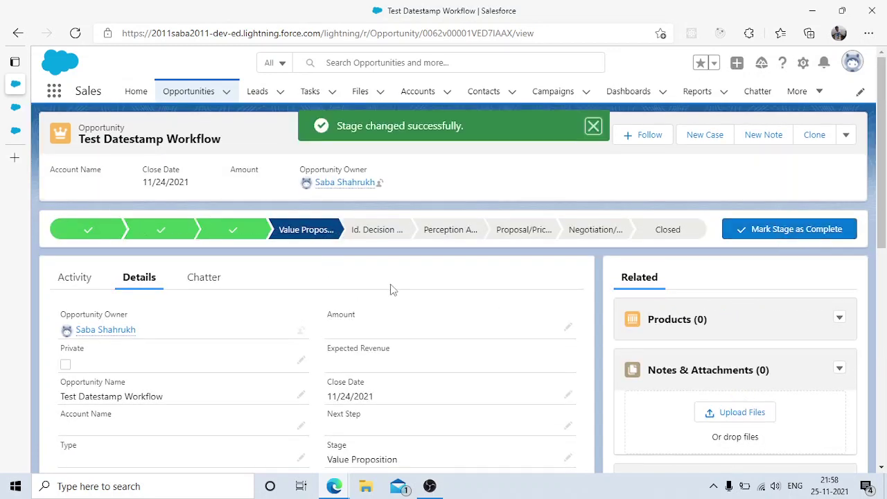
Compare the Qualified On date in the opportunity's details with its current stage on the stage path.
scroll(198, 366, "down", 4)
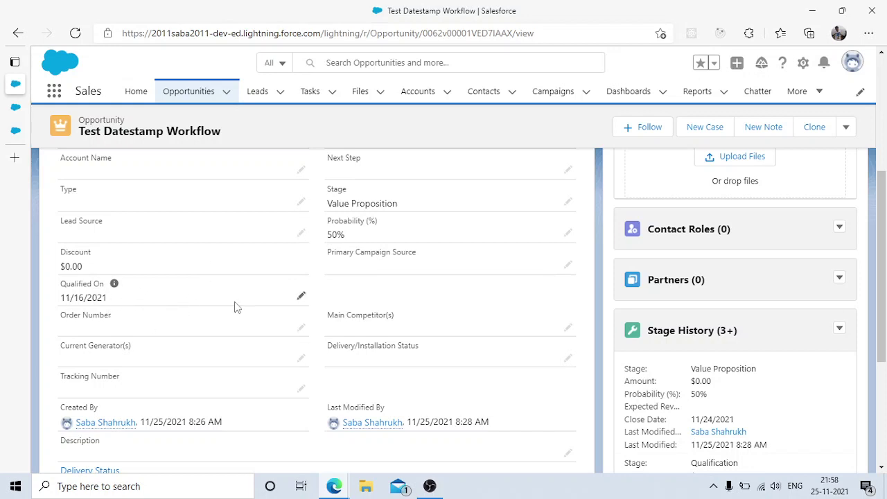
scroll(229, 305, "up", 5)
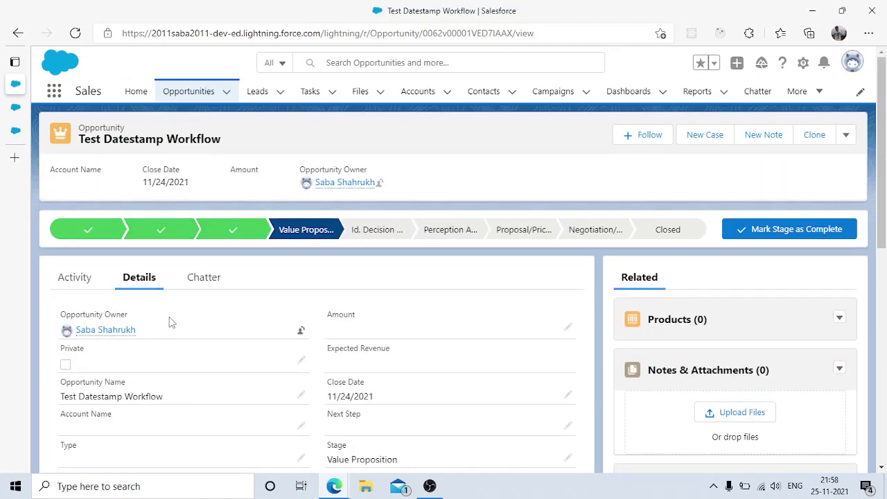
scroll(164, 348, "down", 5)
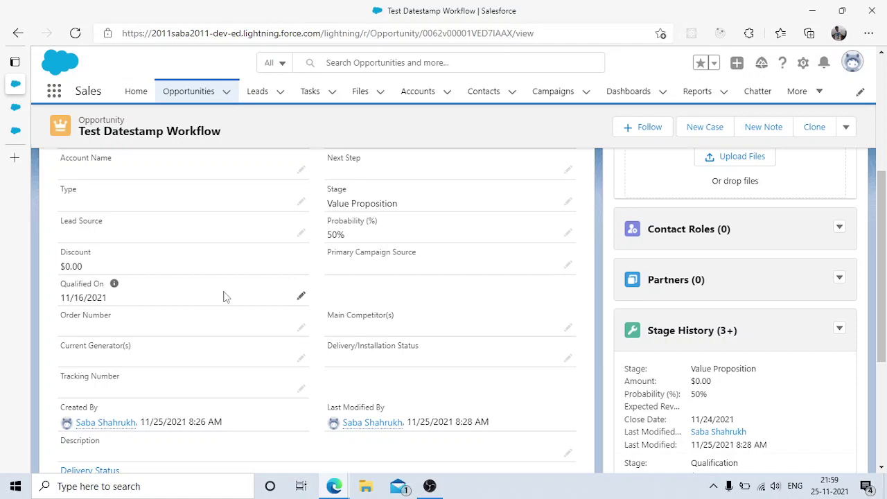
scroll(245, 298, "up", 5)
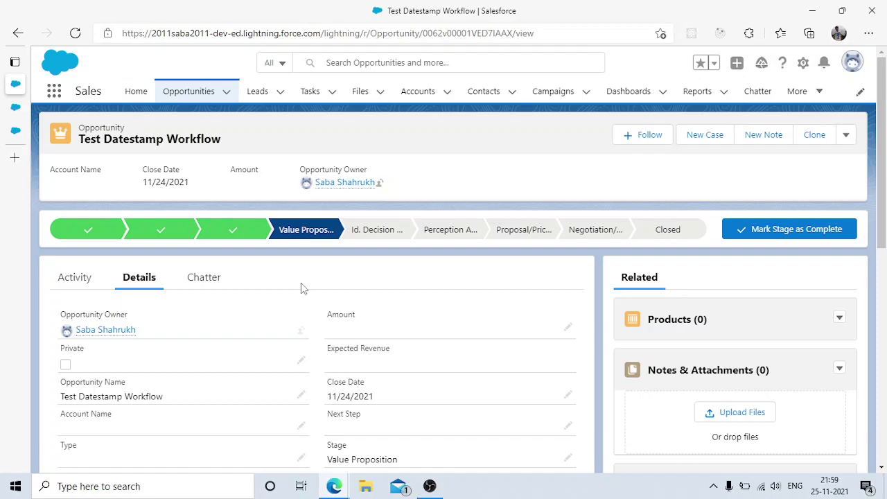
Switch to the Google Slides presentation and review the requirements of the Example 1 workflow rule.
key("alt+Tab")
key("Tab")
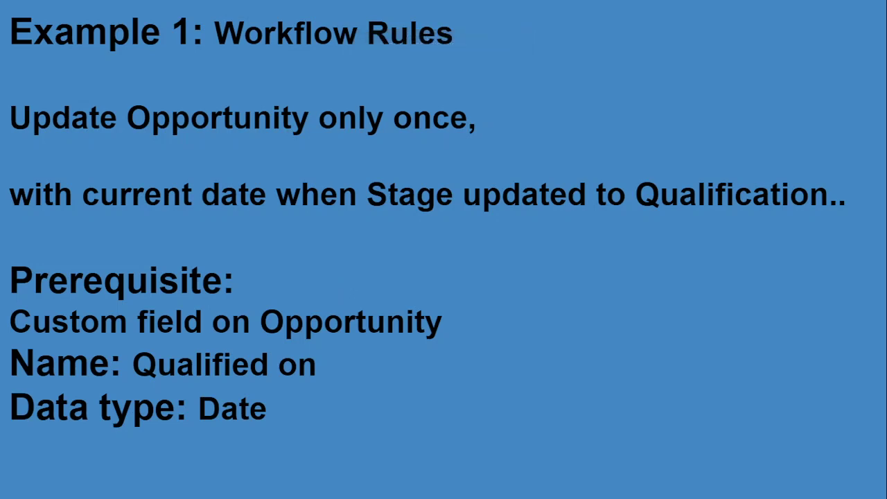
key("alt+Tab")
key("Tab")
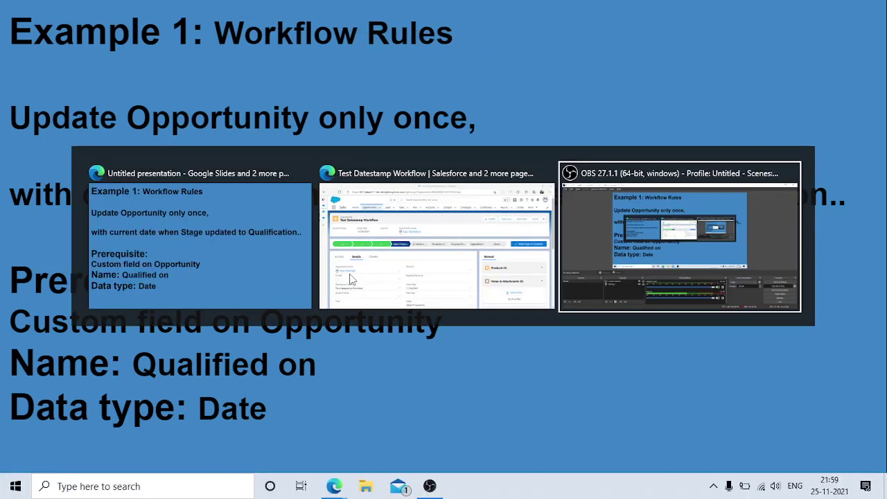